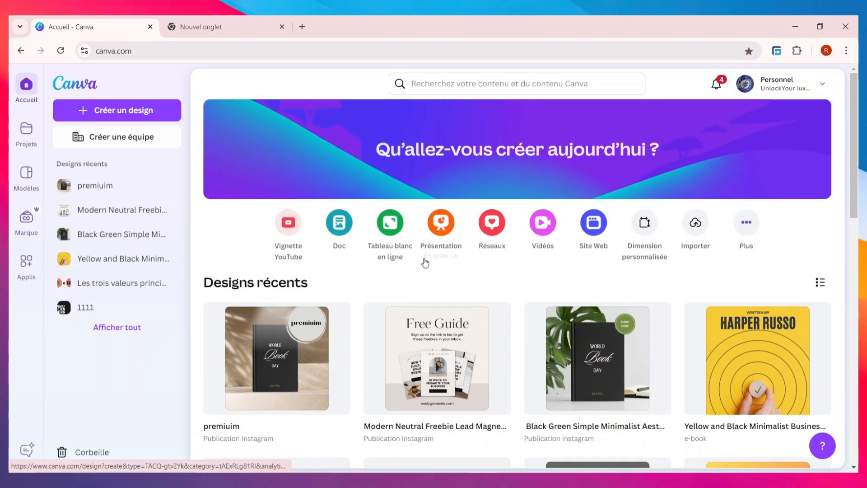
- Search Canva's templates for "carte de visite"
click(493, 85)
text(carte de visite)
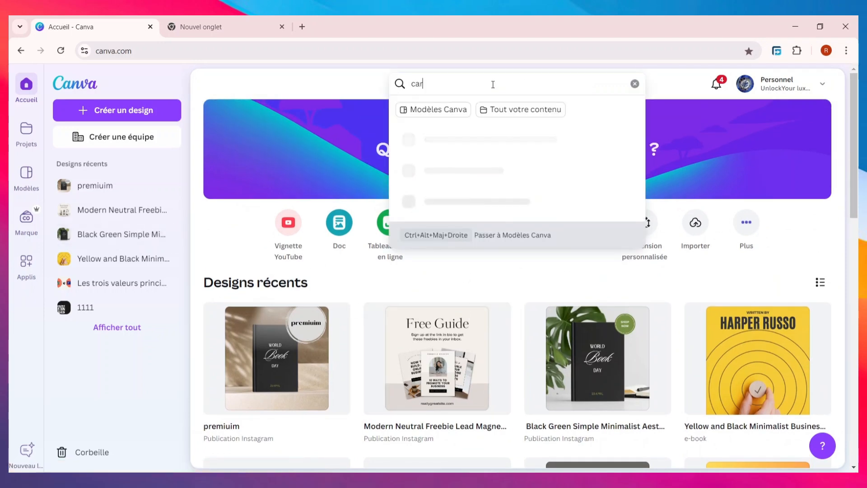
key(Return)
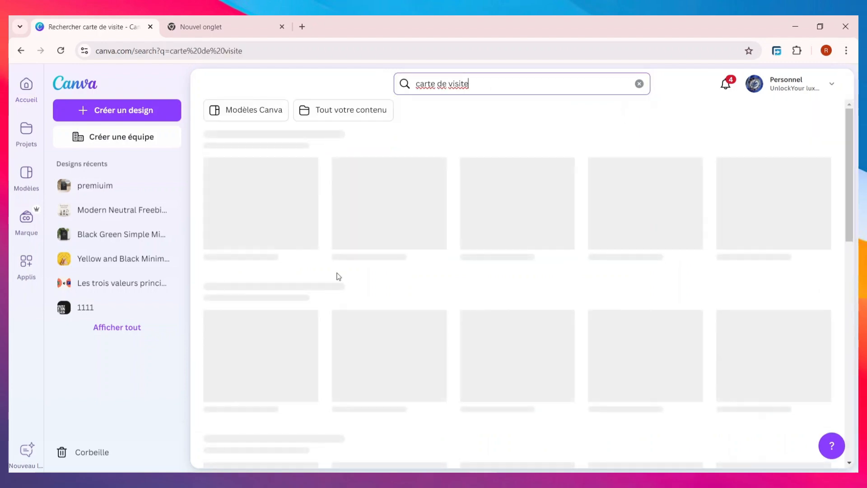
- Find the black and gold Salford & Co. card among the results and start customizing the Gold Elegant Business Card template
scroll(456, 334, down, 7)
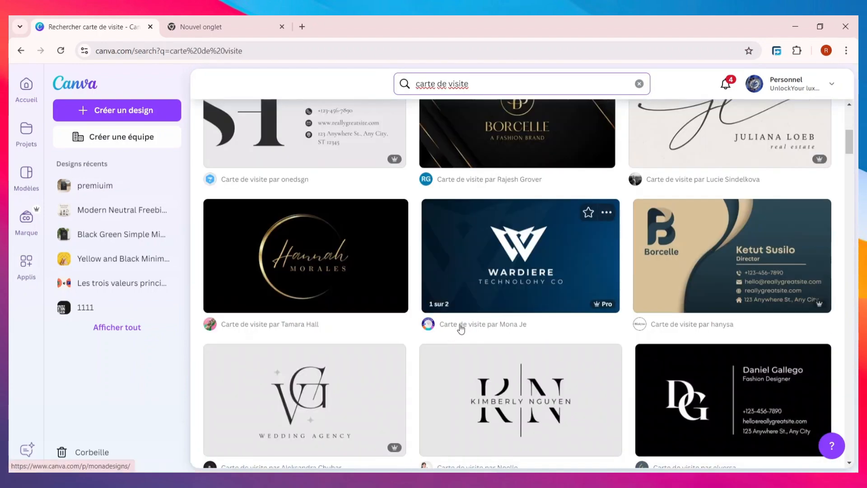
scroll(458, 323, up, 5)
scroll(475, 324, down, 5)
scroll(497, 324, down, 10)
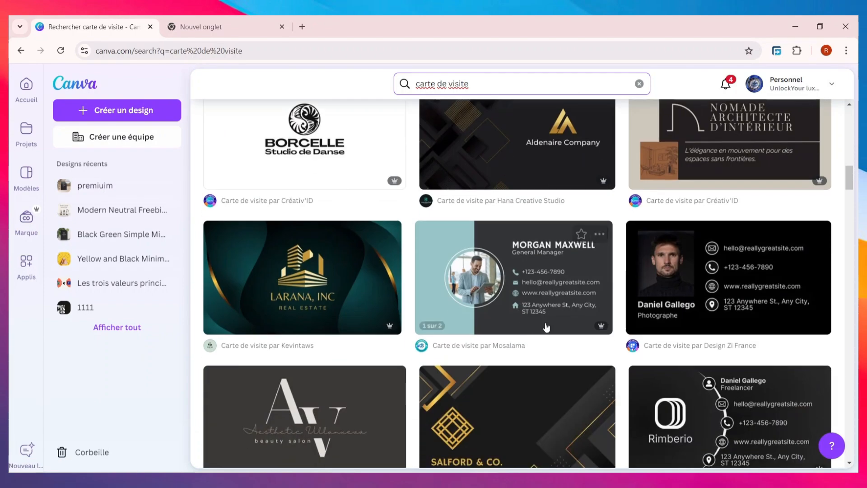
scroll(519, 327, down, 4)
scroll(527, 331, down, 8)
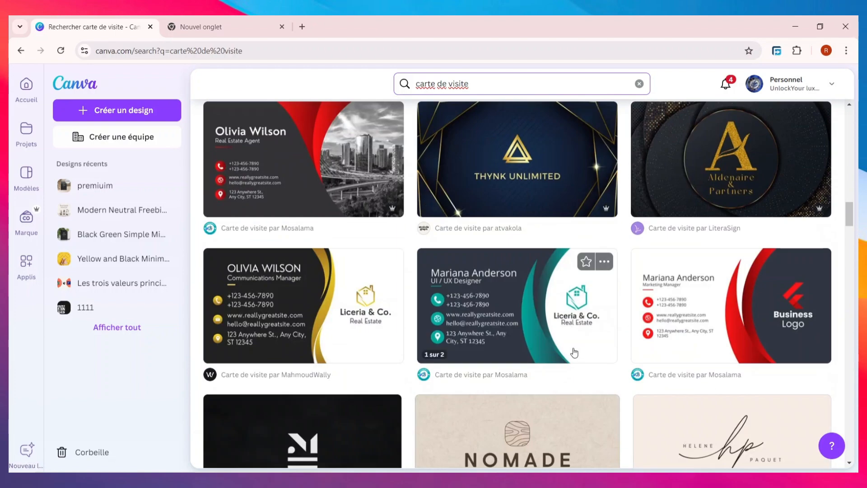
scroll(574, 352, down, 8)
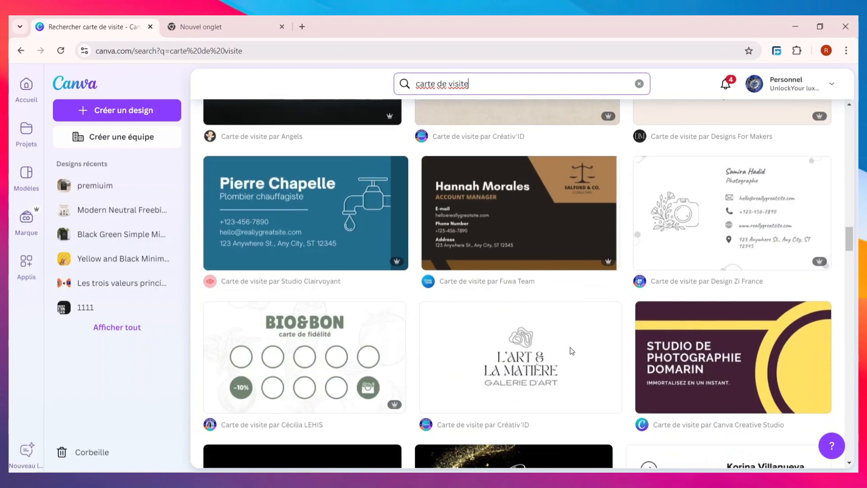
scroll(570, 347, down, 2)
scroll(571, 350, up, 18)
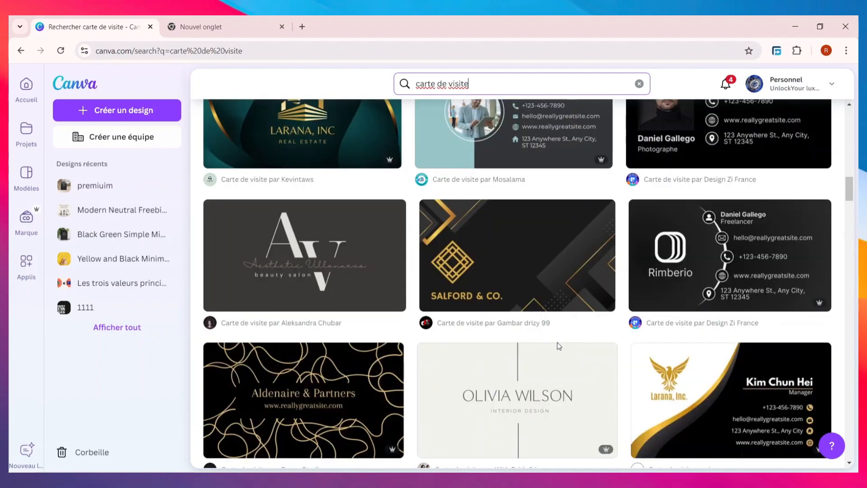
click(520, 273)
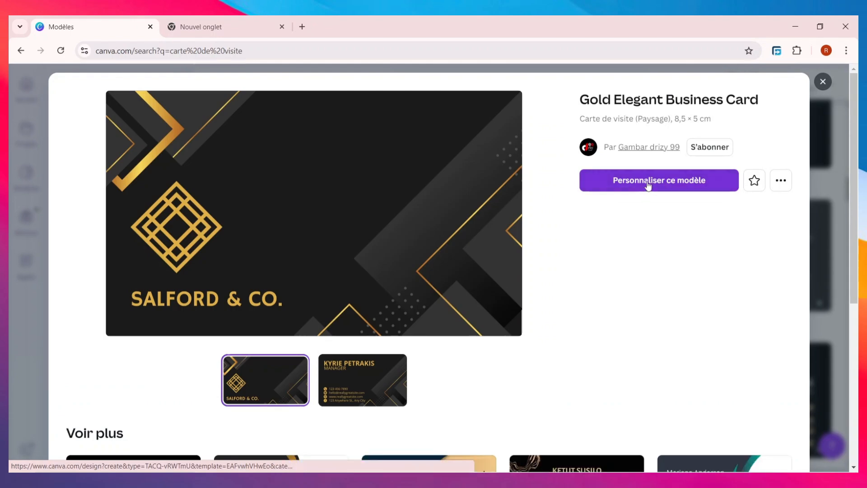
click(648, 180)
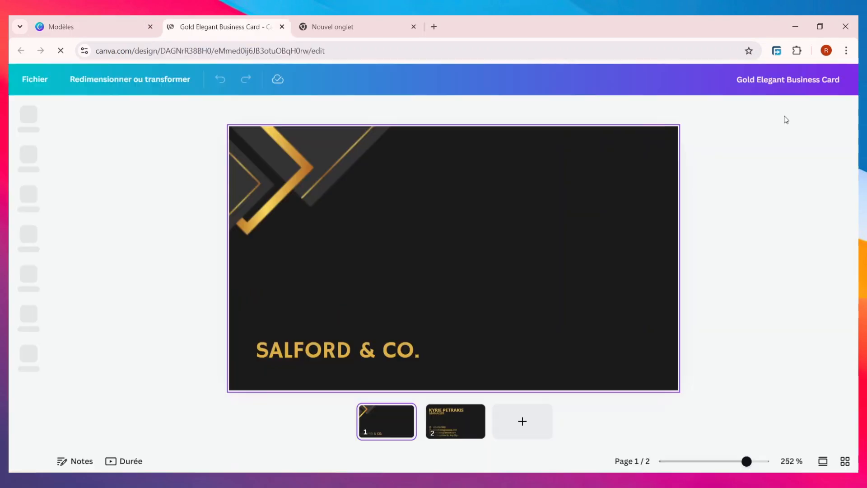
- Remove all of the template's content and its second page, leaving one blank card page
drag(240, 366, 712, 102)
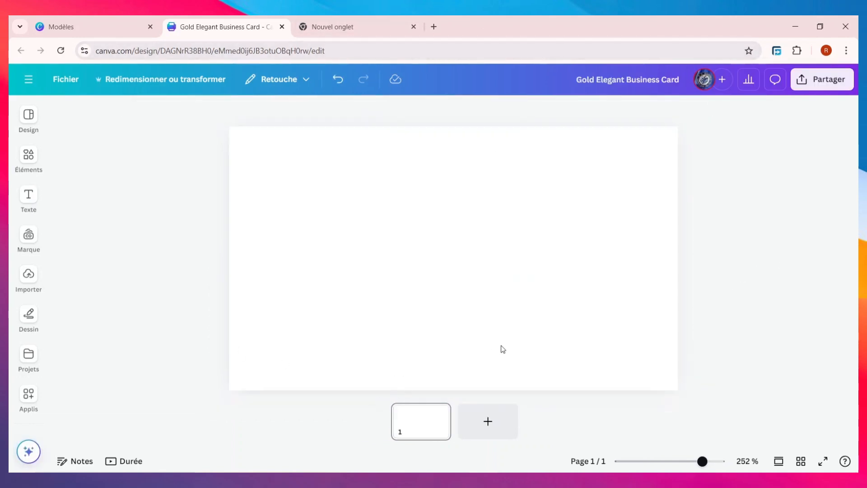
click(29, 235)
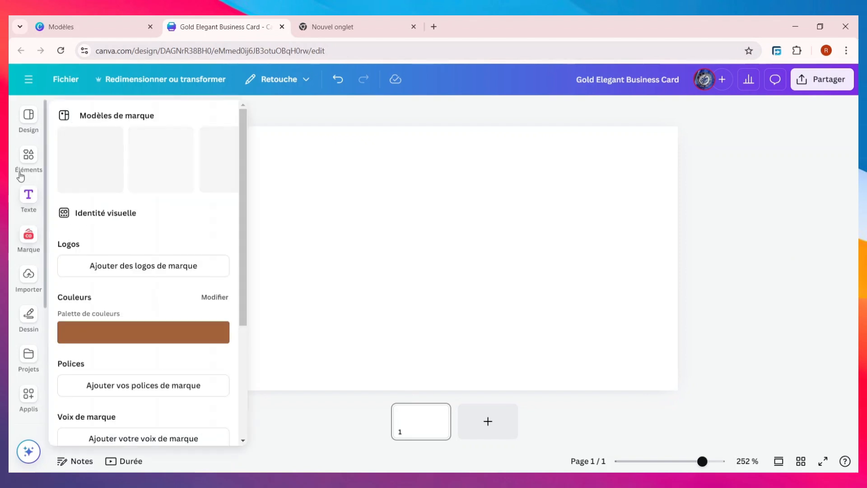
- Search the elements for "arriere plan" and show all matching photos
click(26, 158)
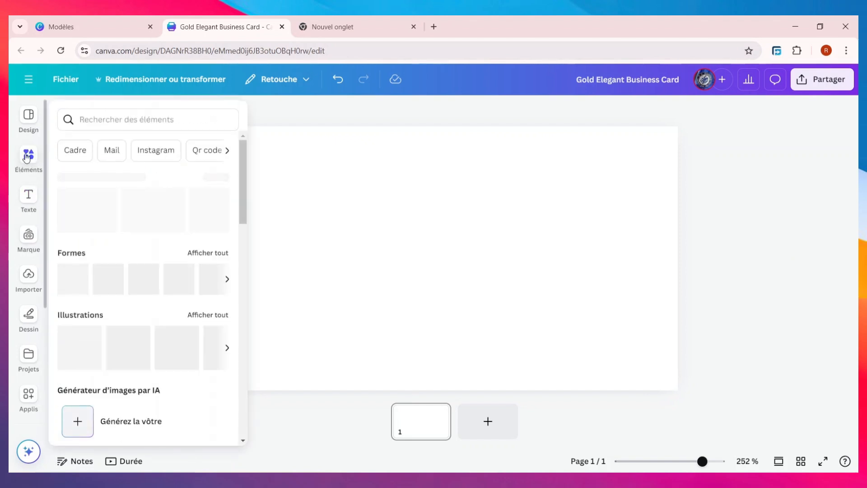
click(105, 116)
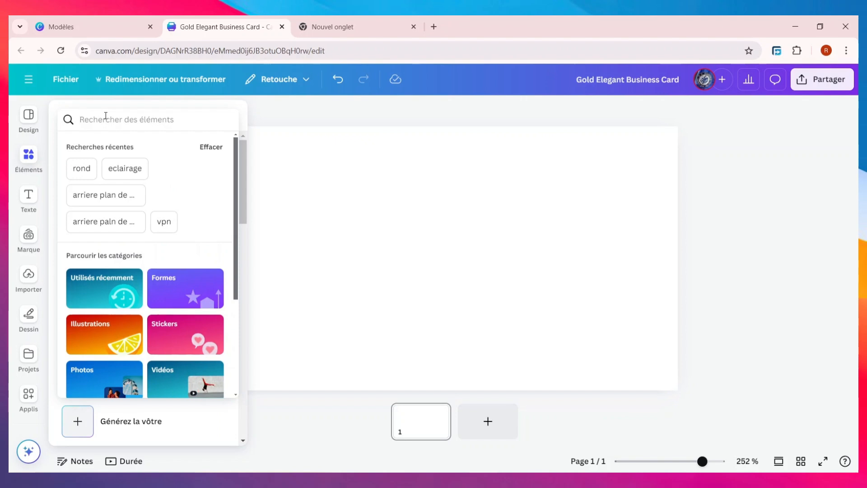
text(arriere plan)
key(Return)
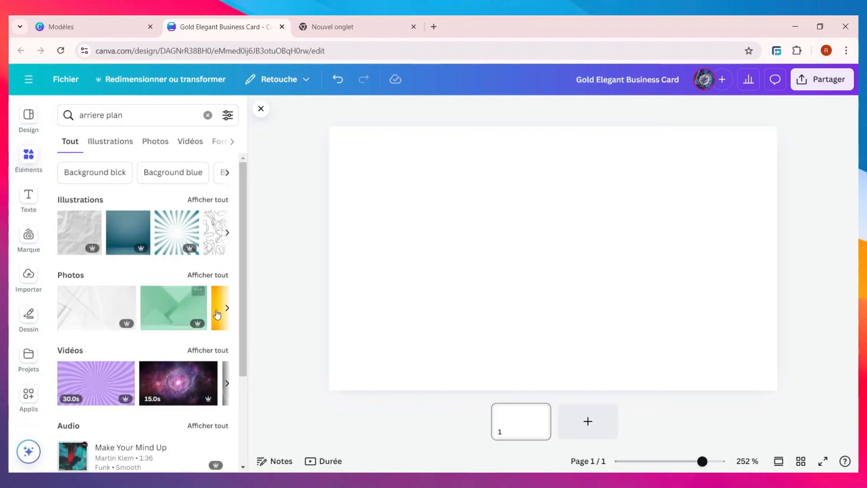
click(214, 275)
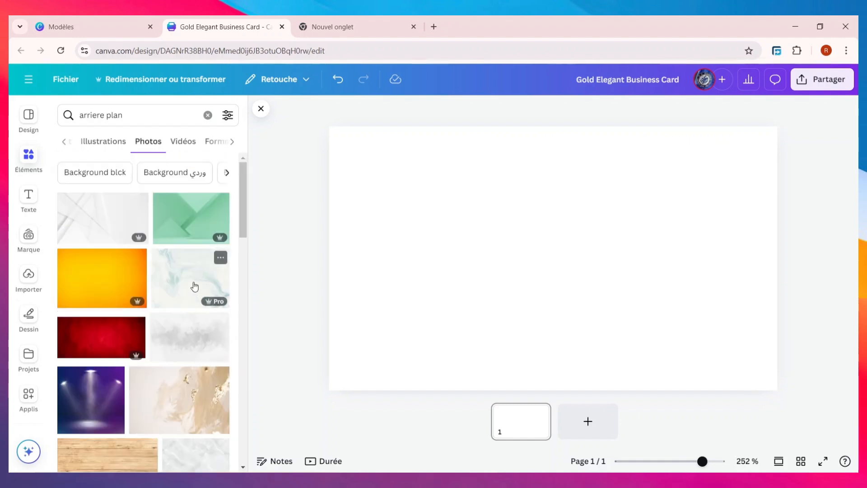
- Place the pale blue marble photo on the card and enlarge it to cover the right two thirds at full height
drag(195, 286, 513, 195)
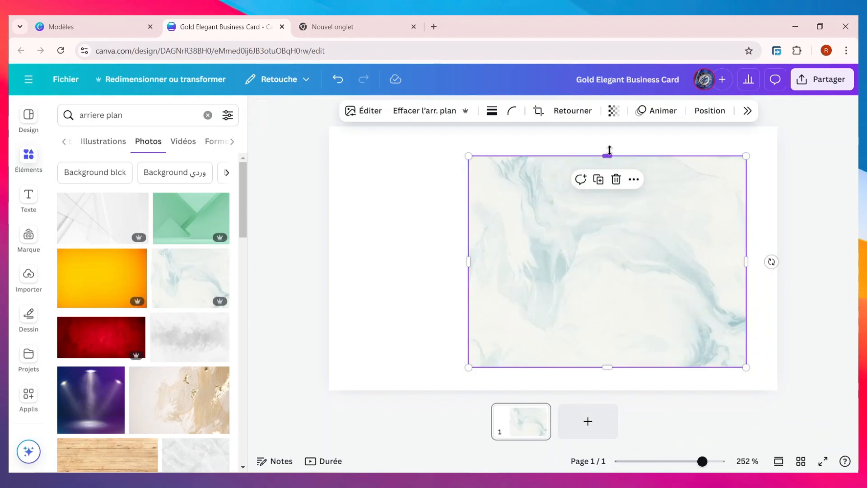
drag(609, 150, 607, 130)
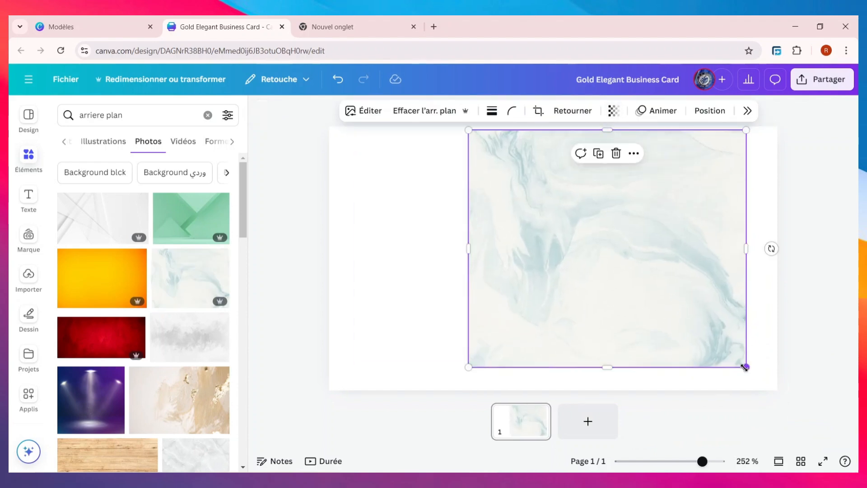
drag(745, 367, 790, 390)
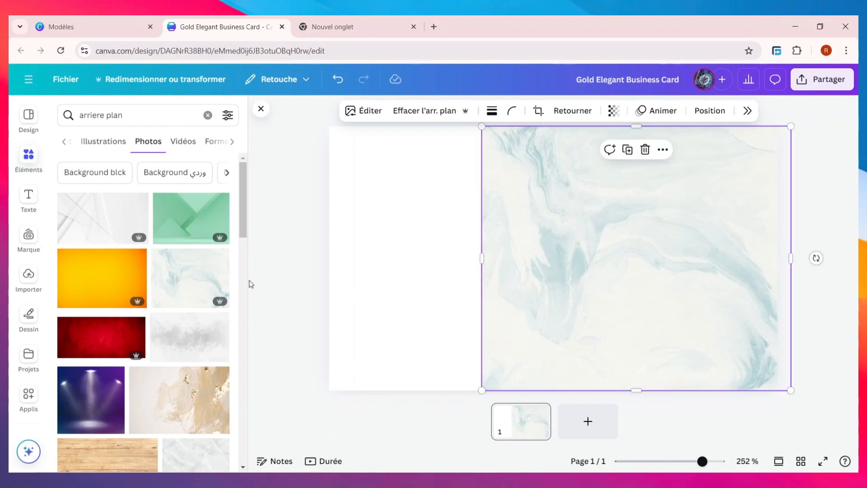
click(296, 280)
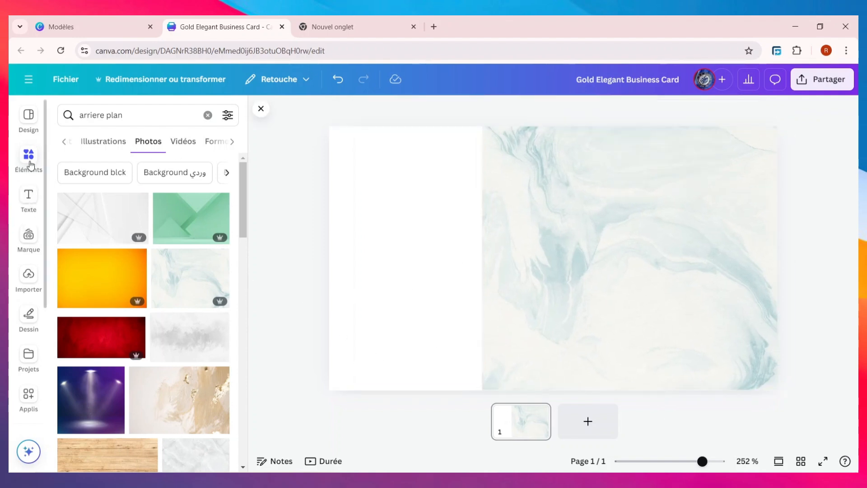
- Search for "arriere plan blue" and place the bright blue gradient photo over the card's left part, extended past its lower edge
click(131, 115)
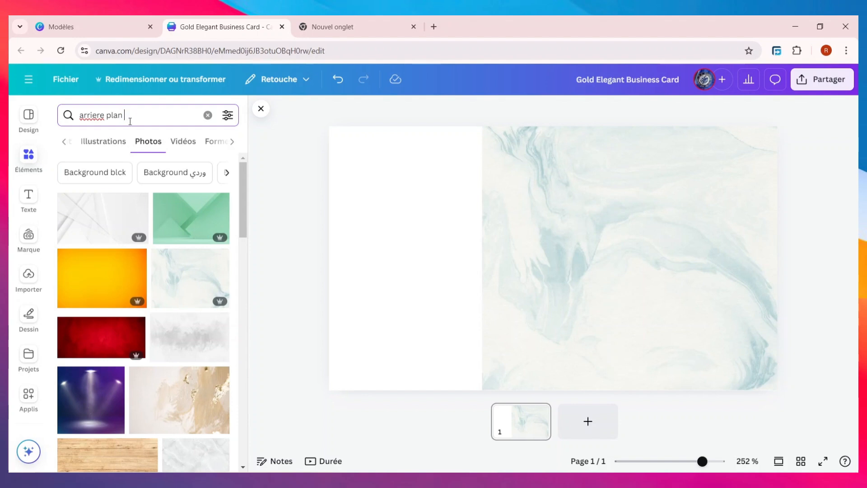
text(blue)
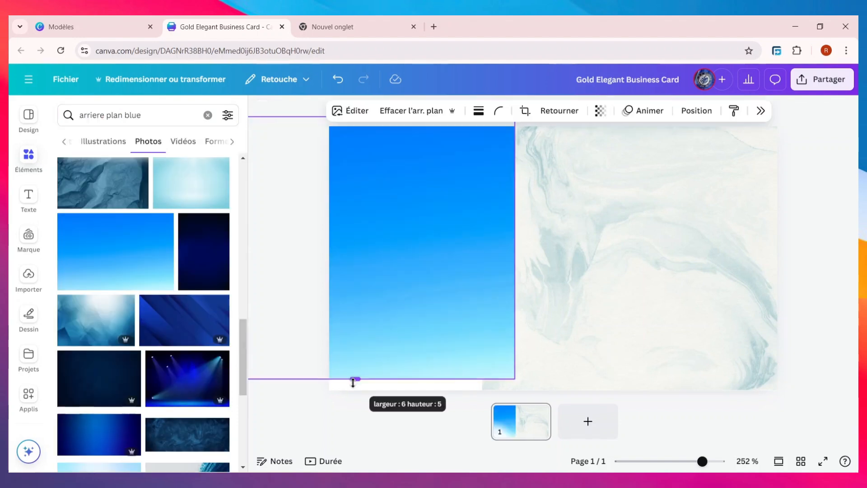
drag(354, 381, 355, 411)
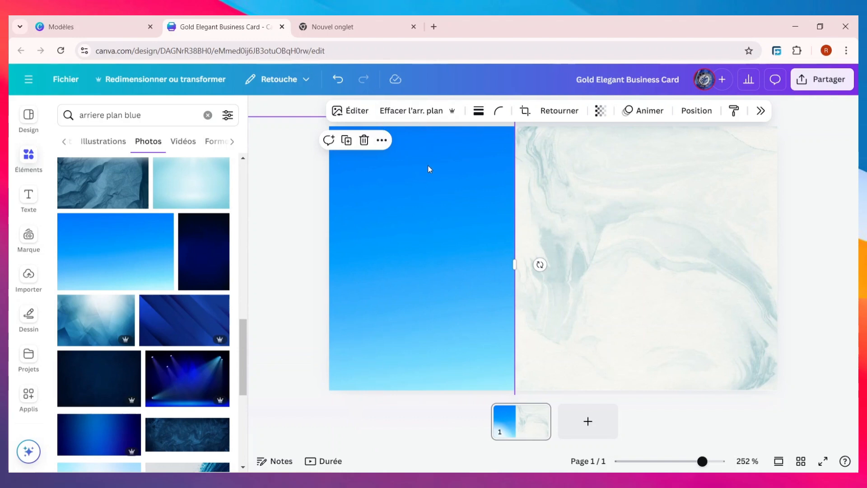
- Send the blue gradient photo back one level, behind the marble photo
right_click(442, 169)
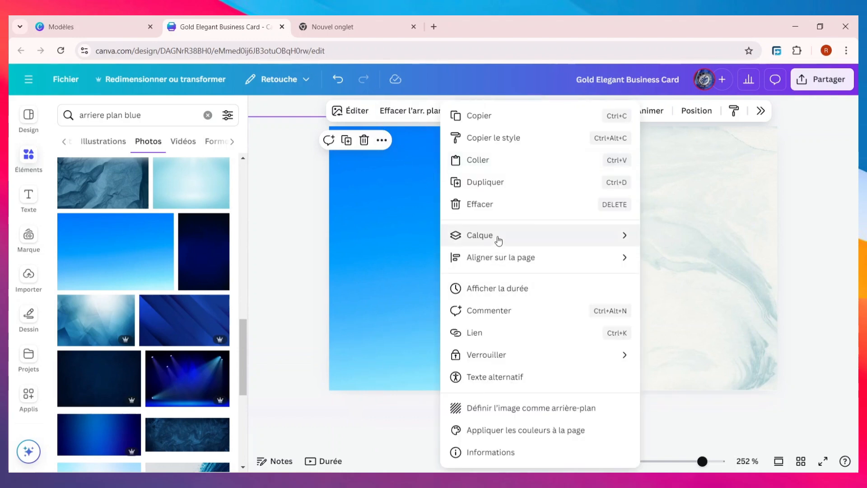
mouse_move(498, 240)
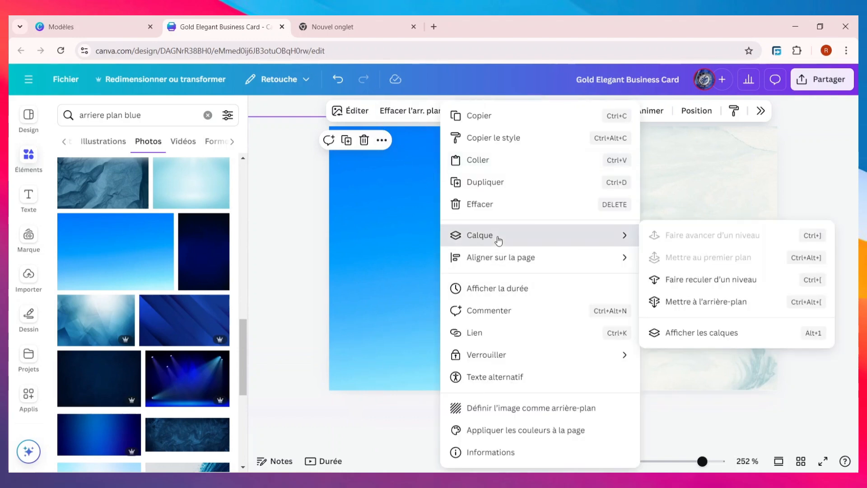
click(722, 280)
click(301, 324)
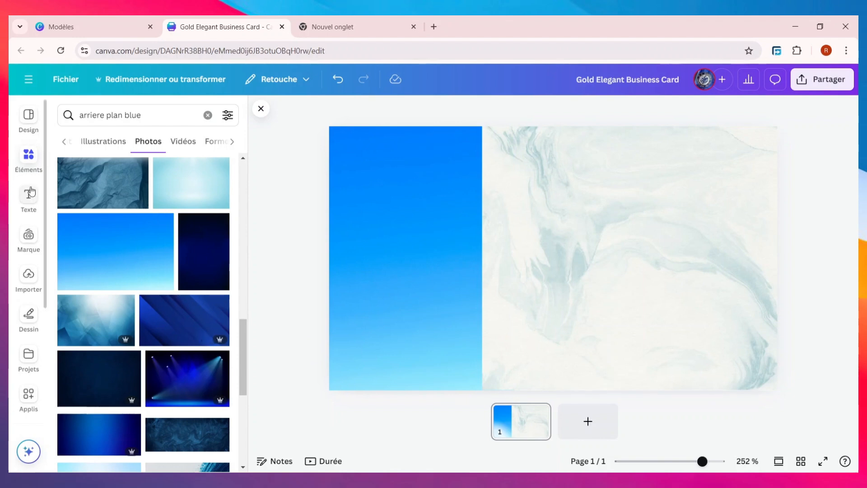
- Search the elements for "cadre" and add the circular frame to the card
triple_click(154, 120)
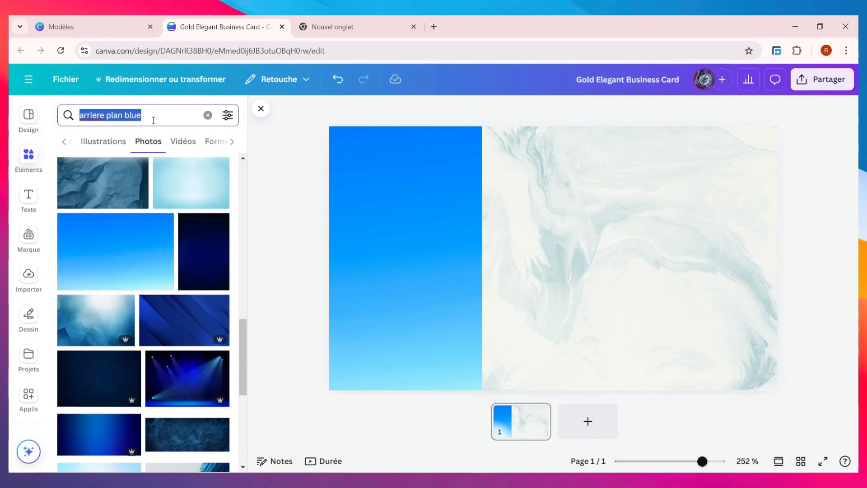
text(cadre)
key(Return)
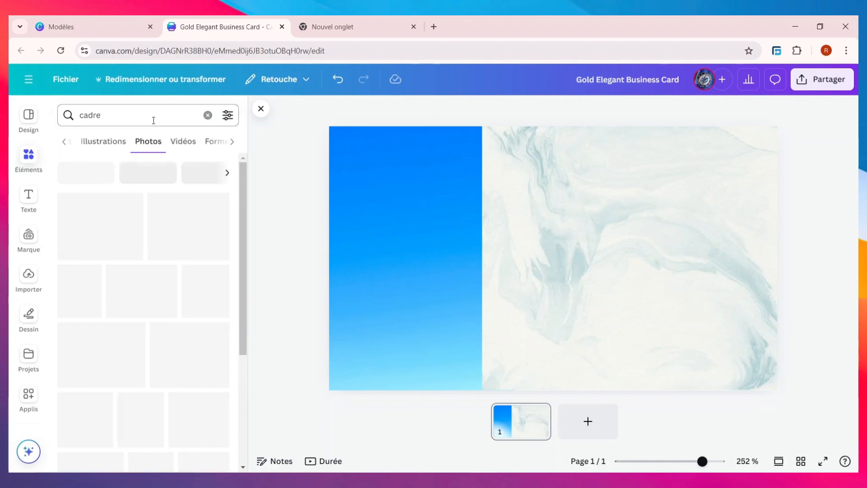
drag(178, 233, 449, 218)
- Enlarge the circular frame slightly and centre it on the border between the blue and marble photos
mouse_move(507, 261)
mouse_down()
mouse_move(491, 260)
mouse_move(504, 258)
mouse_up()
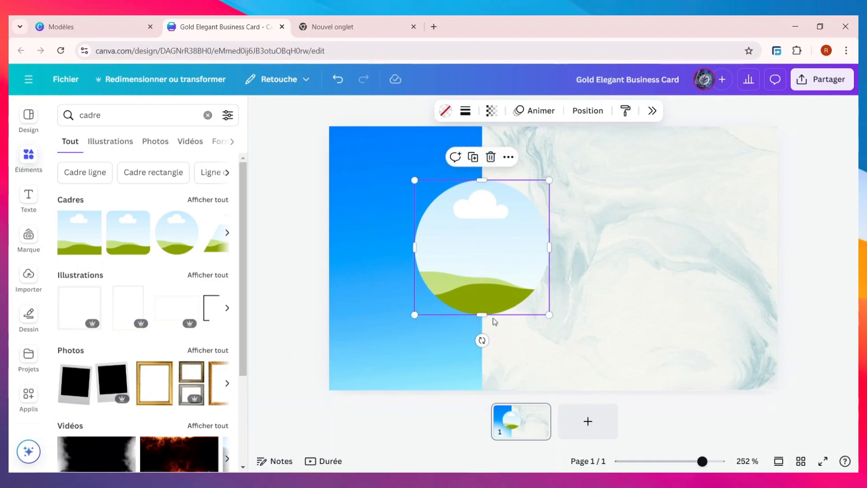
drag(550, 315, 562, 328)
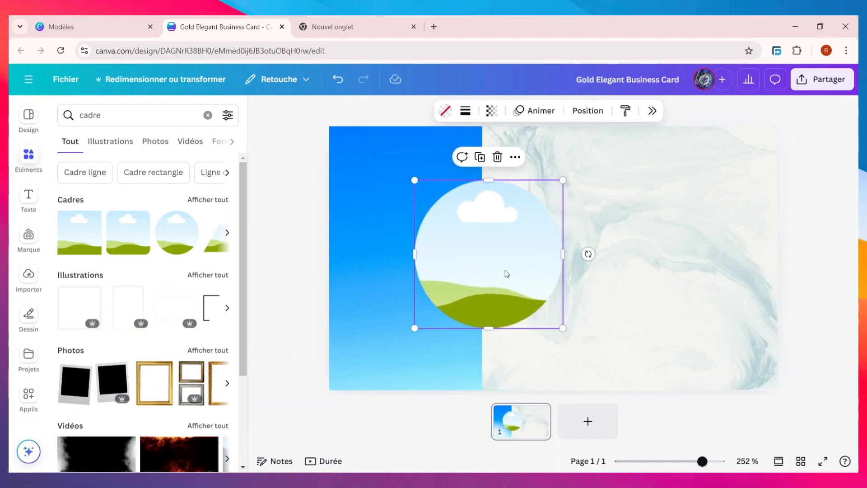
drag(507, 273, 499, 267)
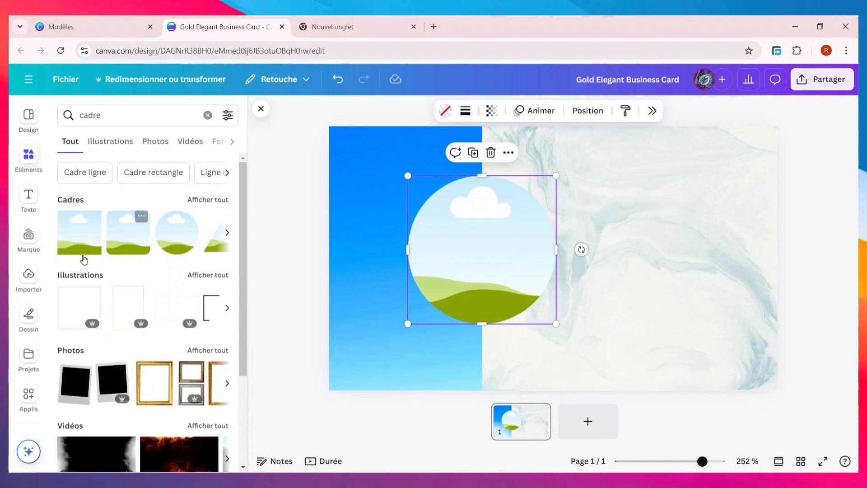
- Search the elements for "rond" and add a black ring illustration over the circular frame
click(155, 118)
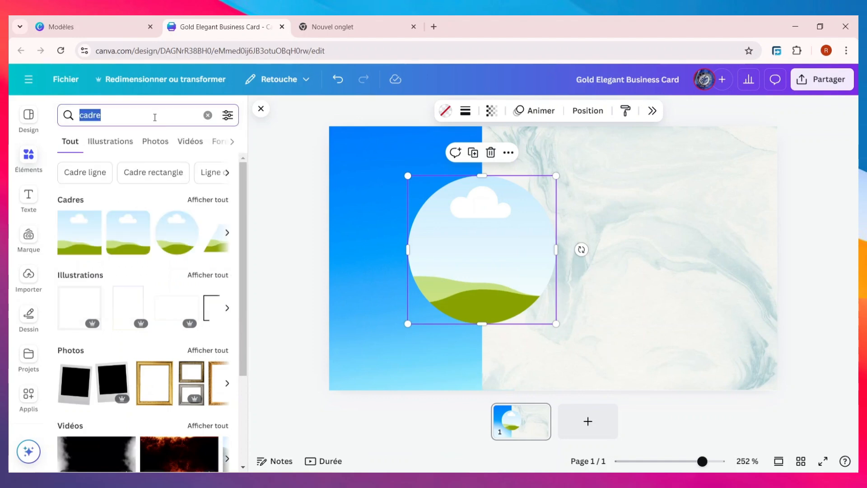
text(rond)
key(Return)
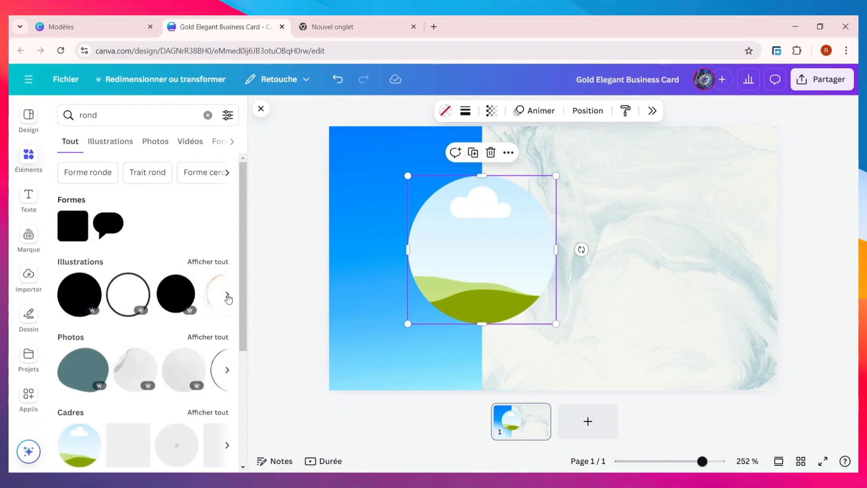
click(227, 295)
drag(70, 286, 454, 230)
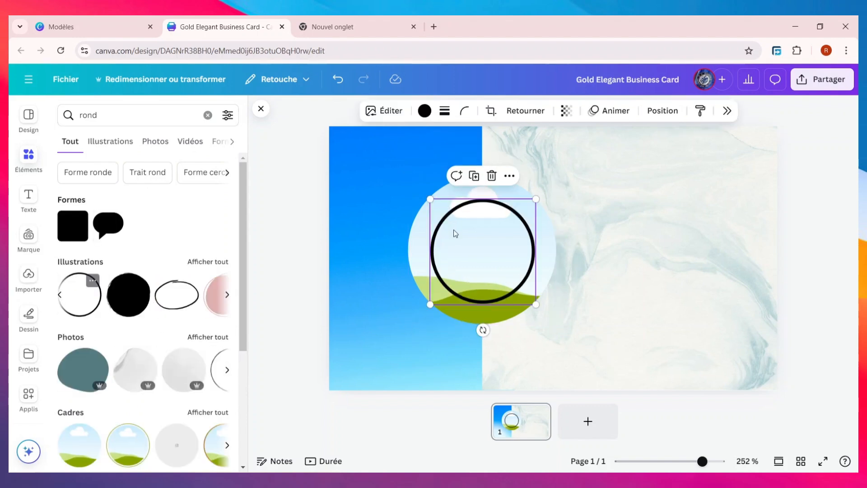
- Enlarge the black ring so it surrounds the circular frame as a border
drag(430, 199, 390, 176)
drag(536, 304, 560, 336)
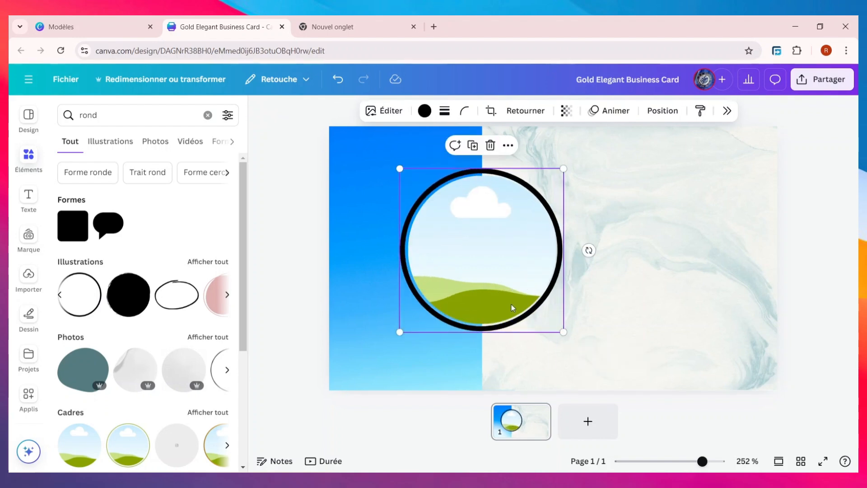
click(538, 263)
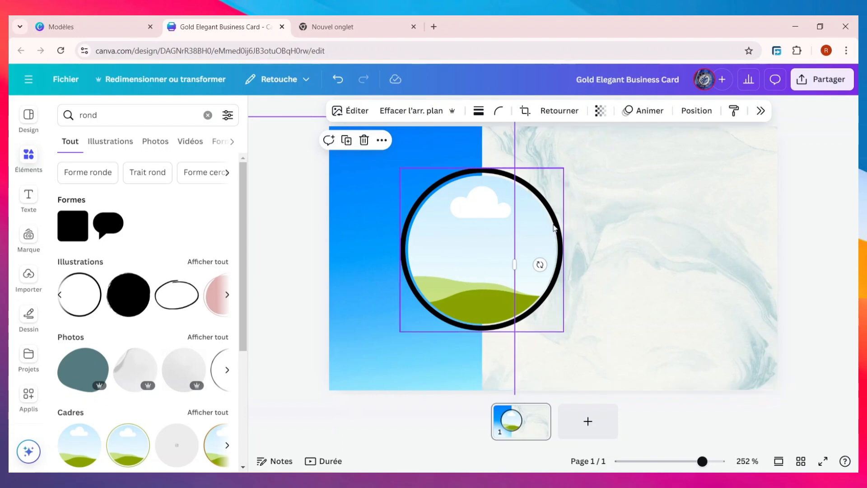
- Recolour the black ring around the circular frame with a light grey from the marble photo's colours
click(589, 195)
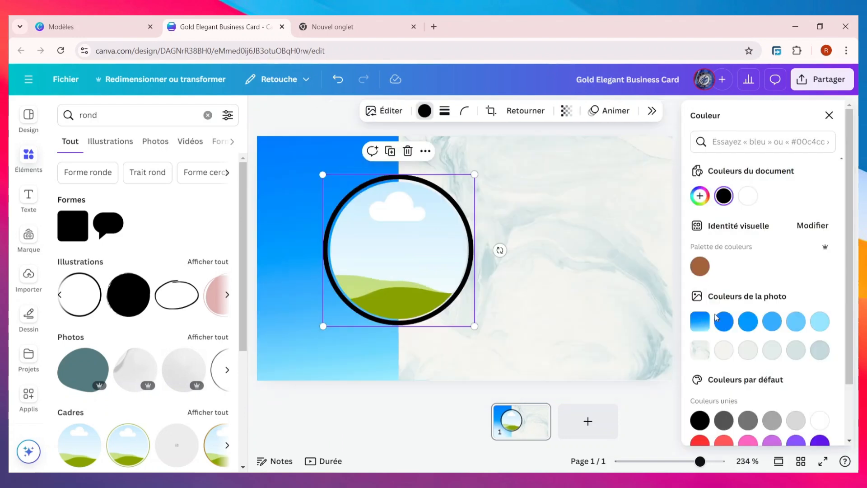
click(723, 349)
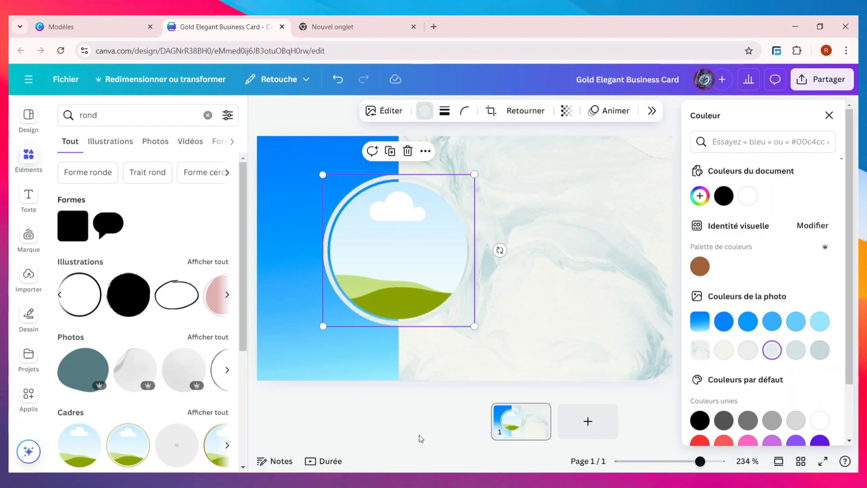
click(438, 364)
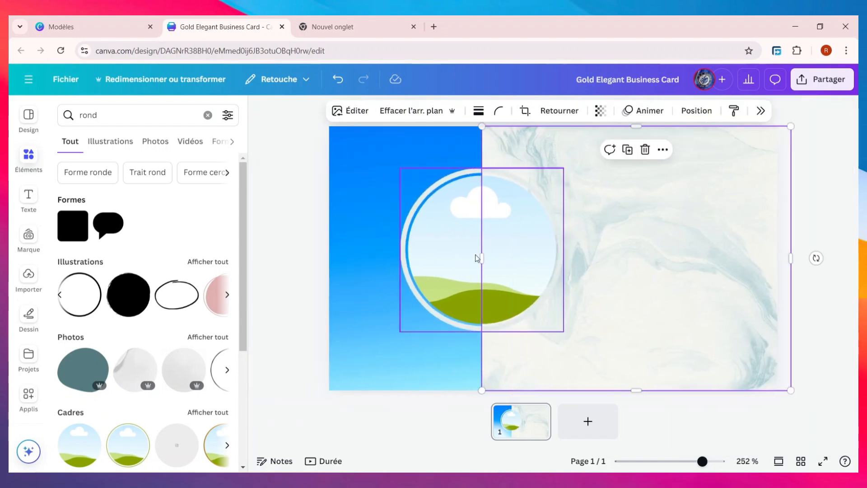
- Search the elements for "femme" and fill the circular frame with the photo of the smiling curly-haired woman
click(475, 255)
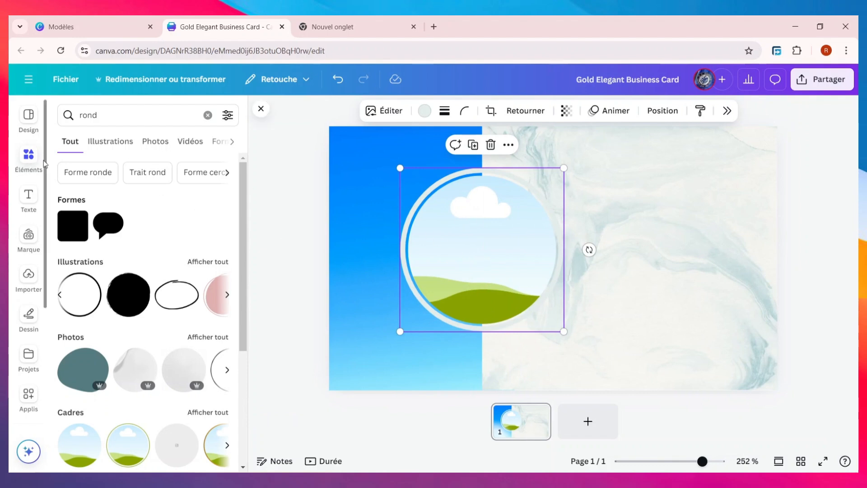
double_click(136, 109)
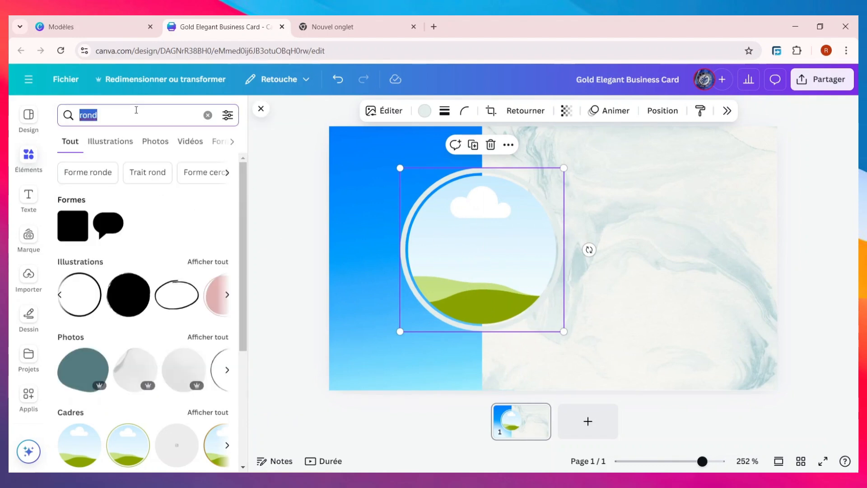
text(femme)
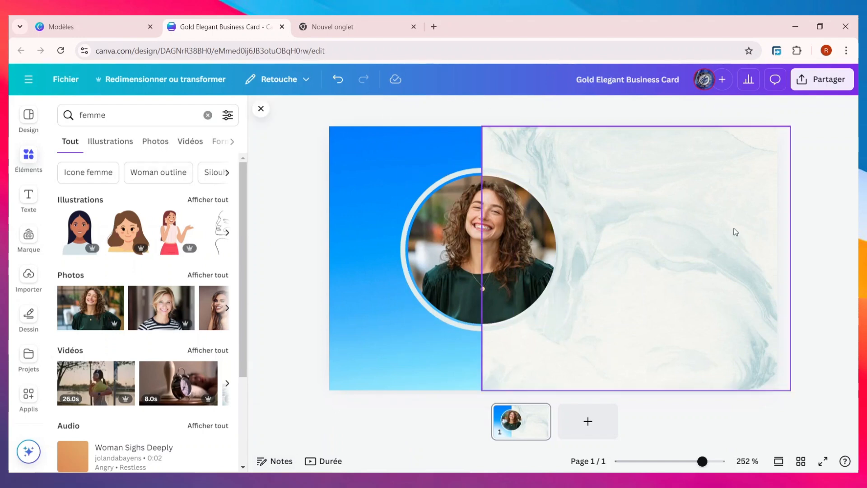
- Add the texts "Community Manager professionelle" and "aveenoo" on the marble side and the contact details on the blue side
click(657, 266)
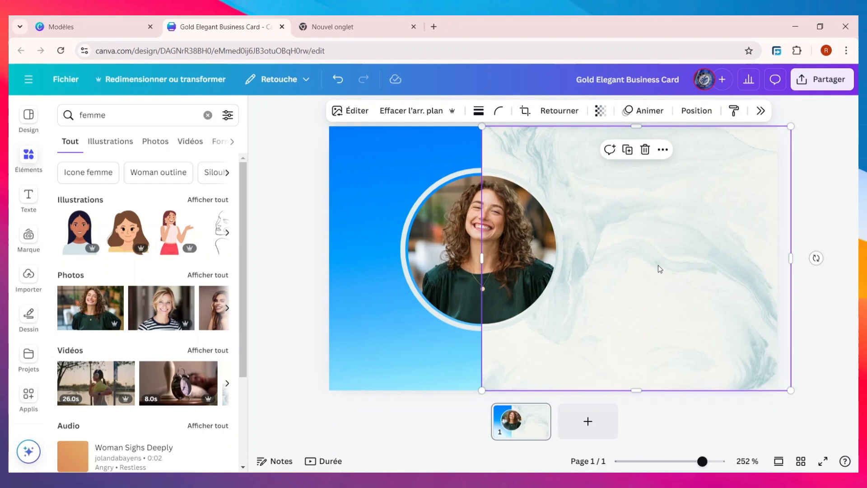
click(27, 195)
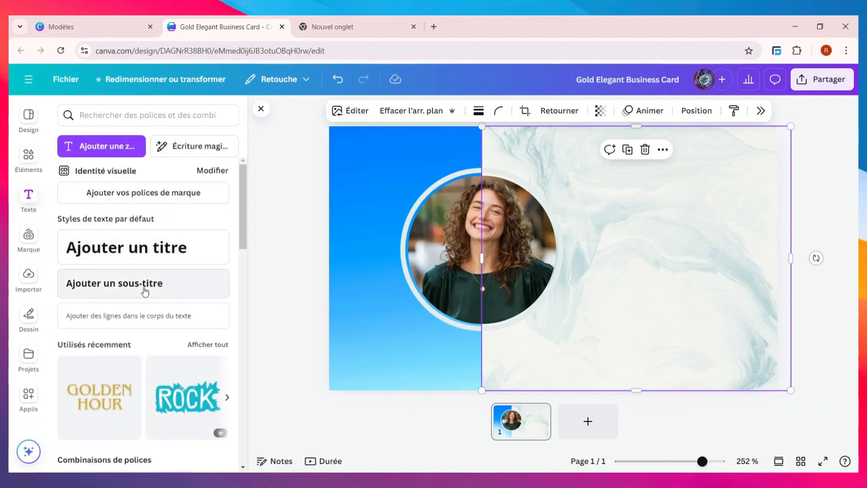
click(180, 291)
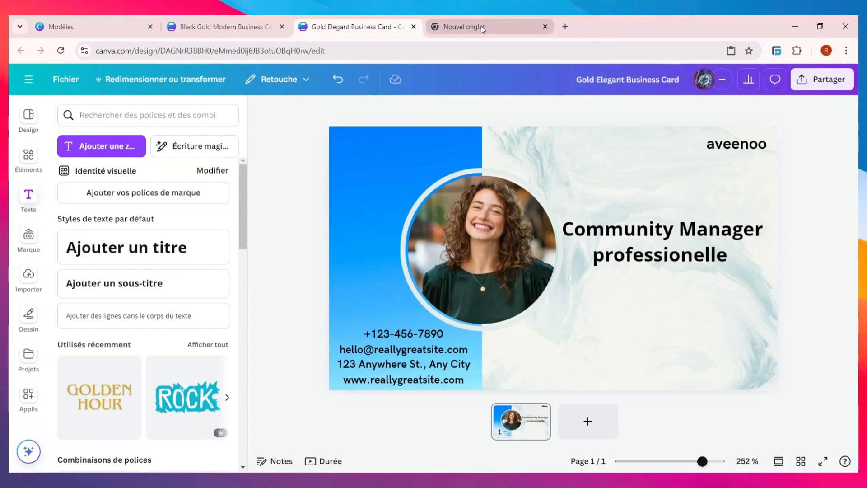
- Close the Black Gold Modern Business Card design, search Google for "MONKEY QR CODE" in the blank tab and open the QRCode Monkey site
click(282, 27)
click(331, 28)
click(330, 49)
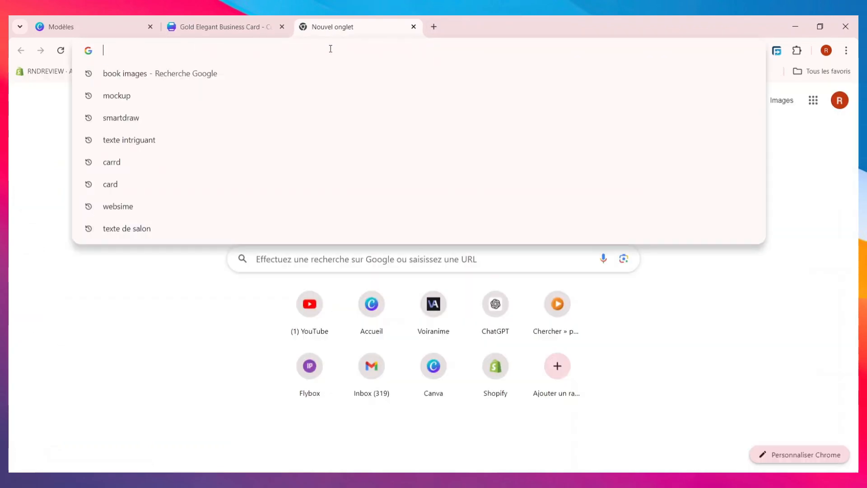
text(MONKE)
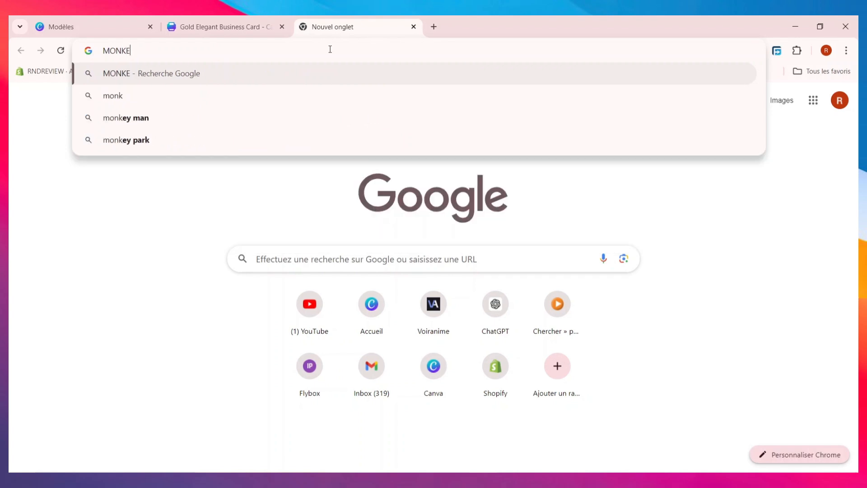
text(Y QR CODE)
key(Return)
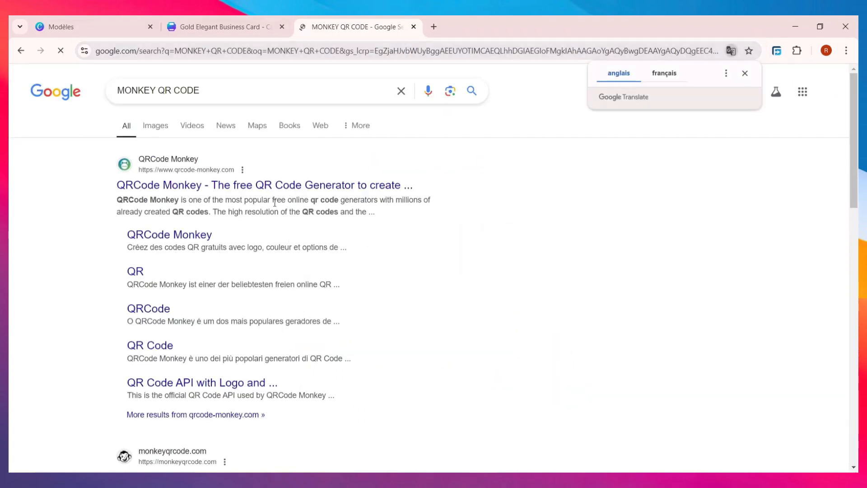
click(280, 186)
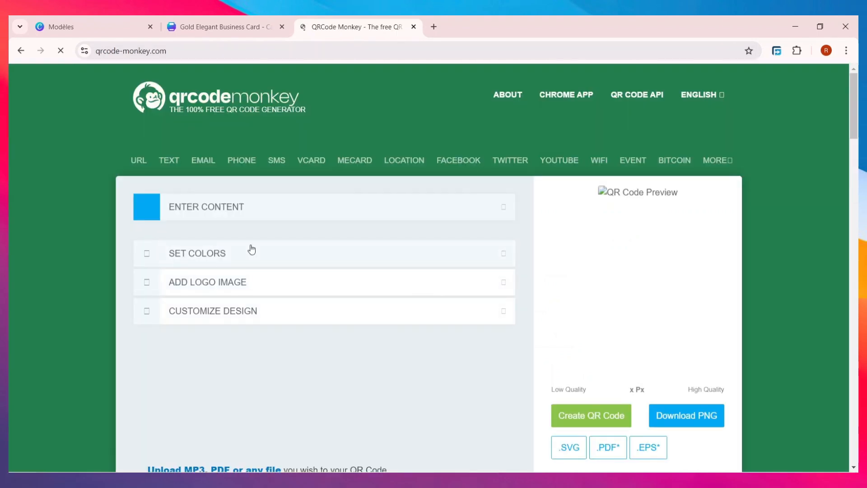
- Replace the default URL in the QR code content with "YOUTUBE."
scroll(296, 263, down, 4)
scroll(231, 200, up, 2)
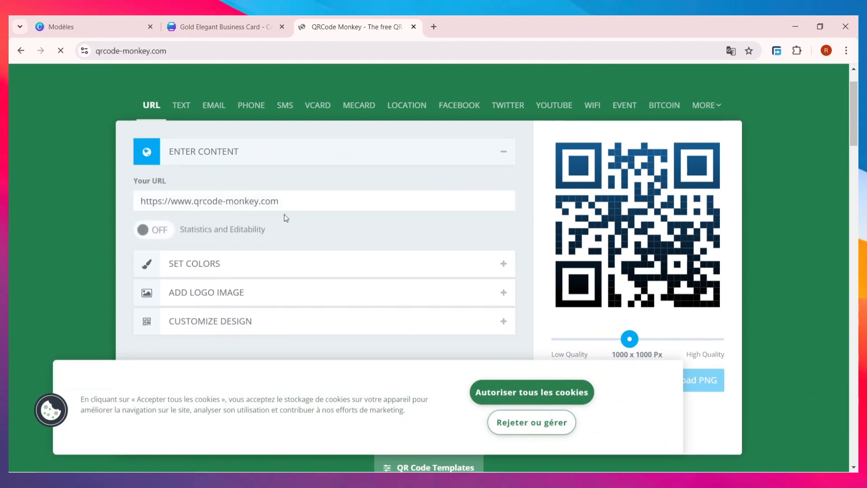
drag(312, 200, 116, 210)
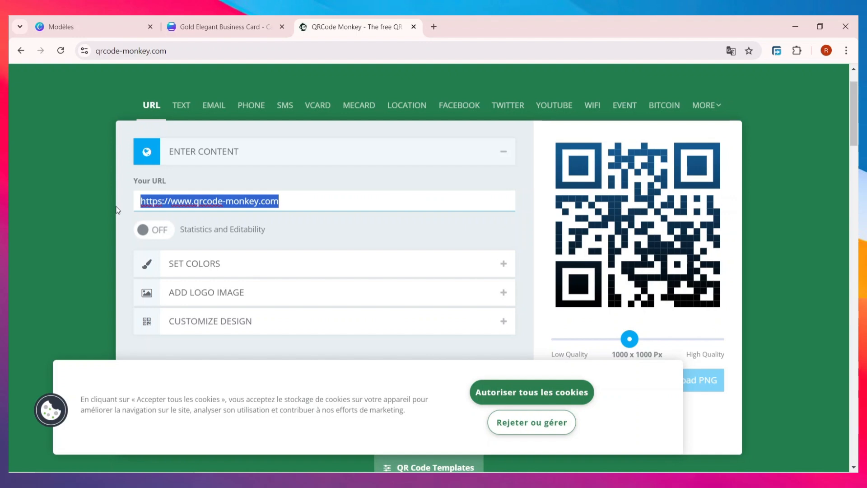
text(YO)
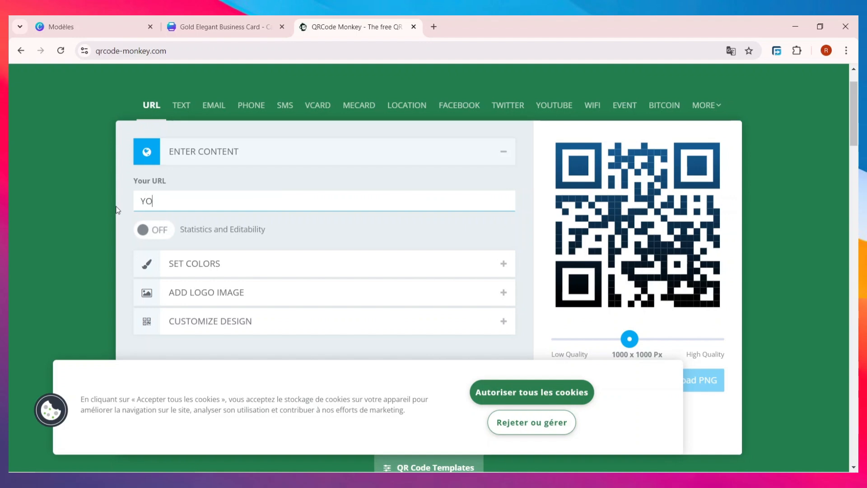
text(UTUBE.)
- Set the QR code's single foreground colour to the blue #516E9E
click(297, 267)
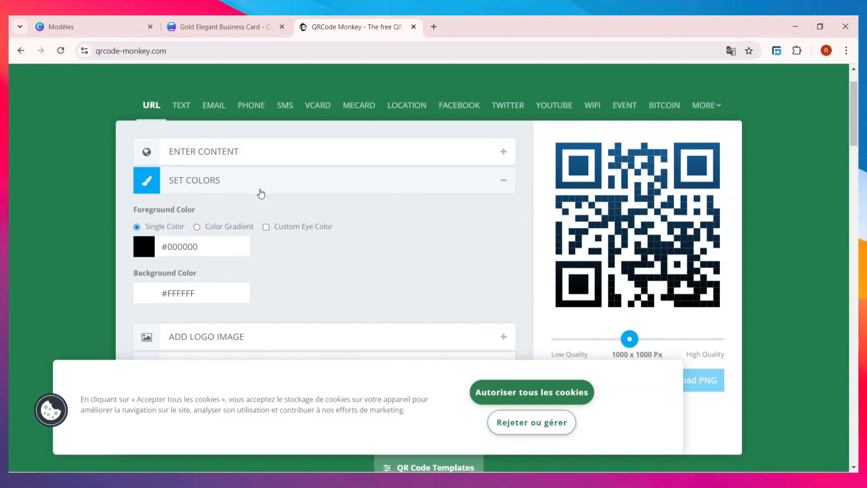
click(149, 256)
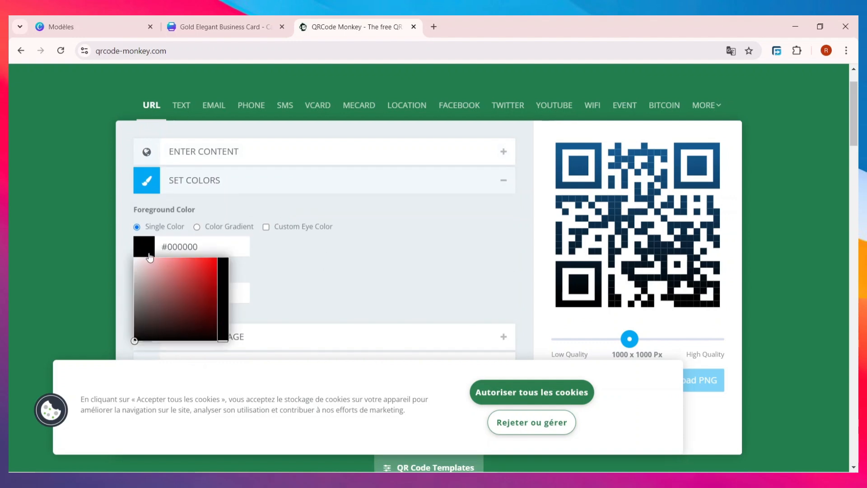
mouse_move(158, 264)
mouse_down()
mouse_move(179, 287)
mouse_move(159, 287)
mouse_move(163, 271)
mouse_up()
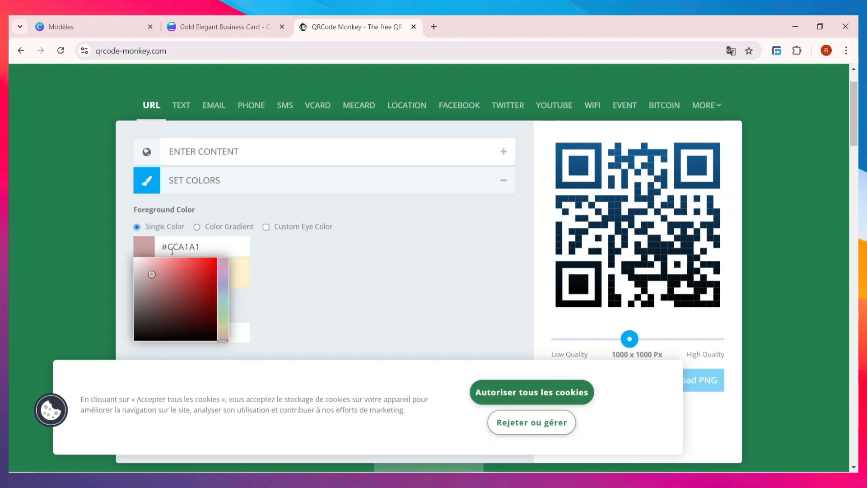
click(220, 291)
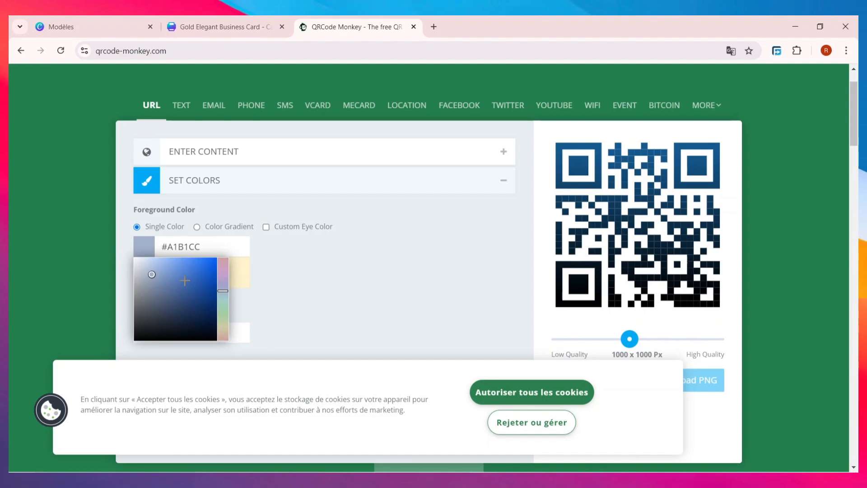
mouse_move(185, 280)
mouse_down()
mouse_move(163, 271)
mouse_move(175, 289)
mouse_up()
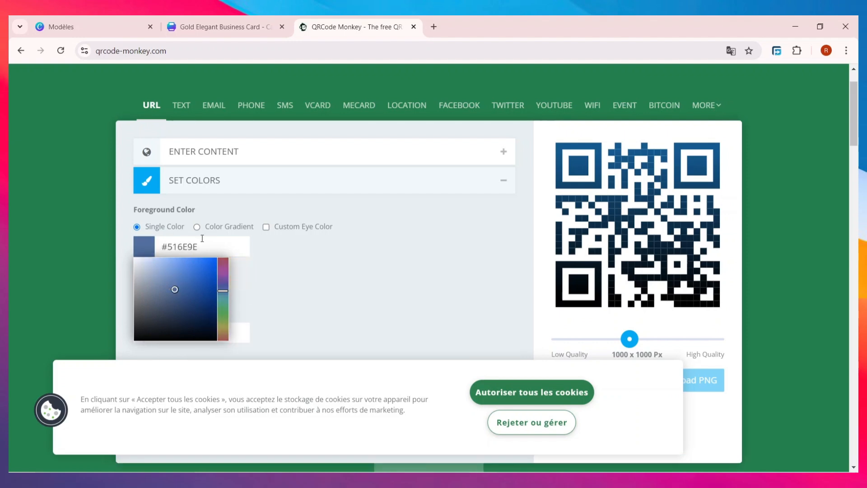
- Try a pale pink #DDCECE background colour for the QR code and return it to #FFFFFF
click(201, 293)
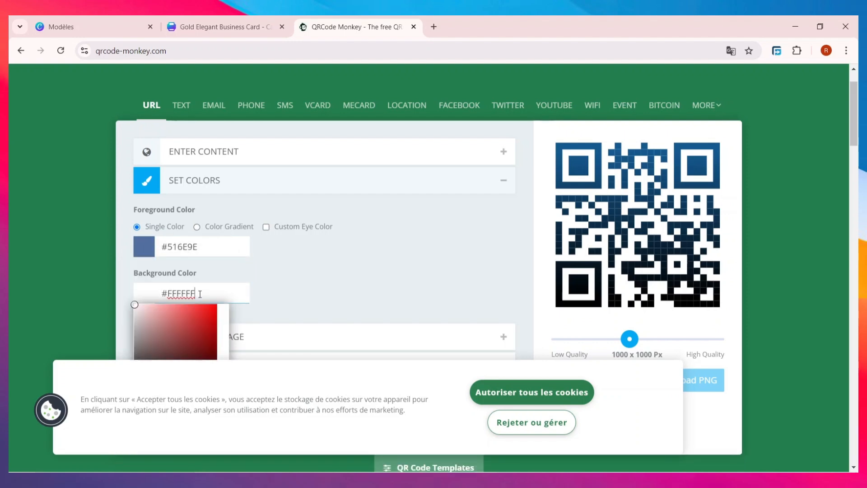
click(178, 324)
click(140, 315)
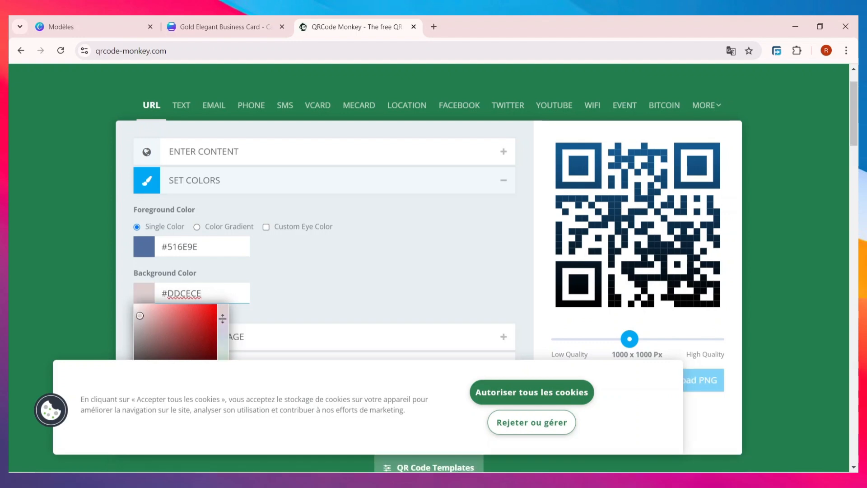
click(222, 339)
drag(140, 315, 133, 303)
click(306, 296)
- Look through the logo images offered for the QR code
scroll(357, 283, down, 1)
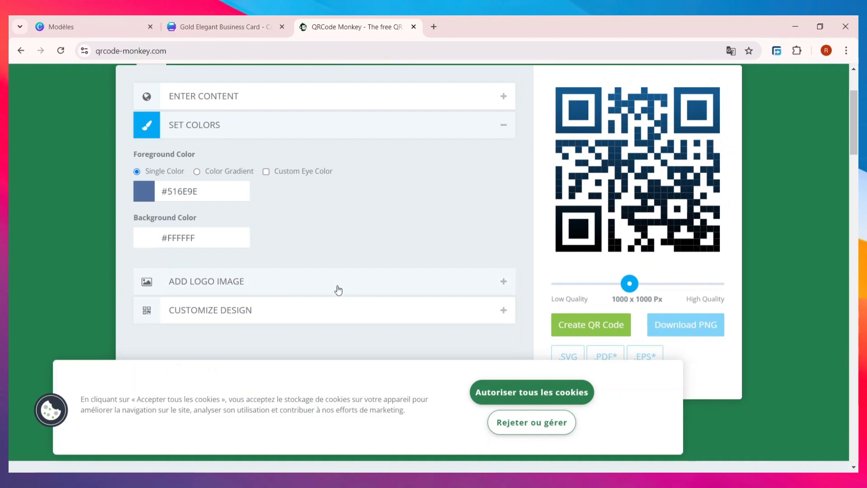
click(338, 290)
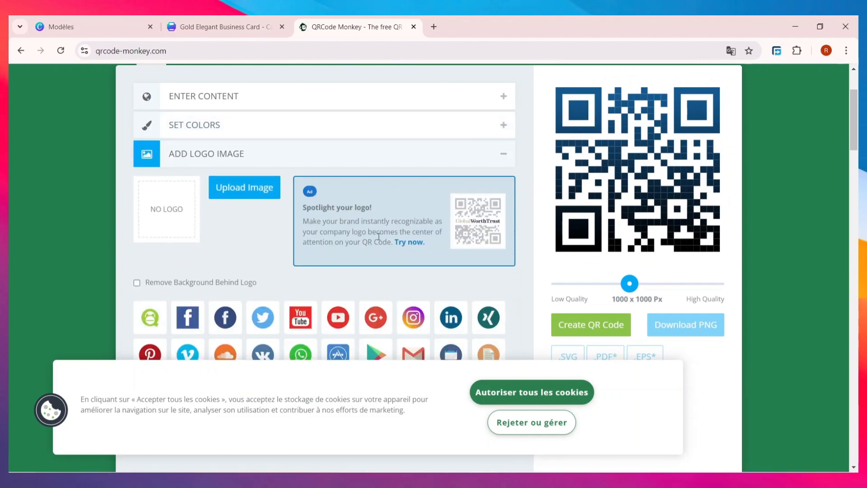
scroll(290, 239, down, 1)
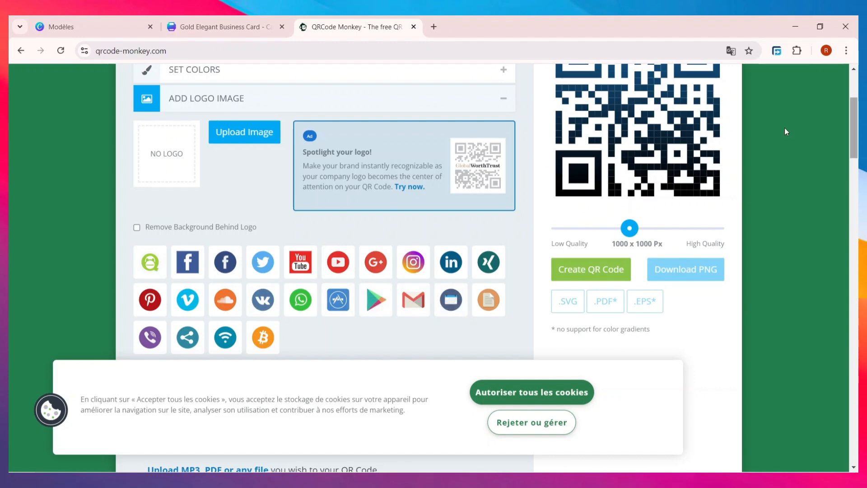
click(137, 103)
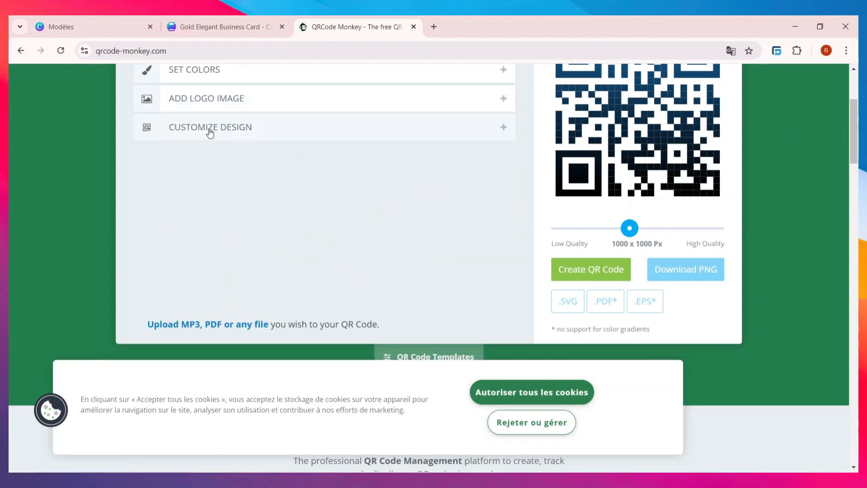
- Customize the QR code design by choosing the eighth body shape in the first row
click(209, 127)
scroll(185, 191, up, 1)
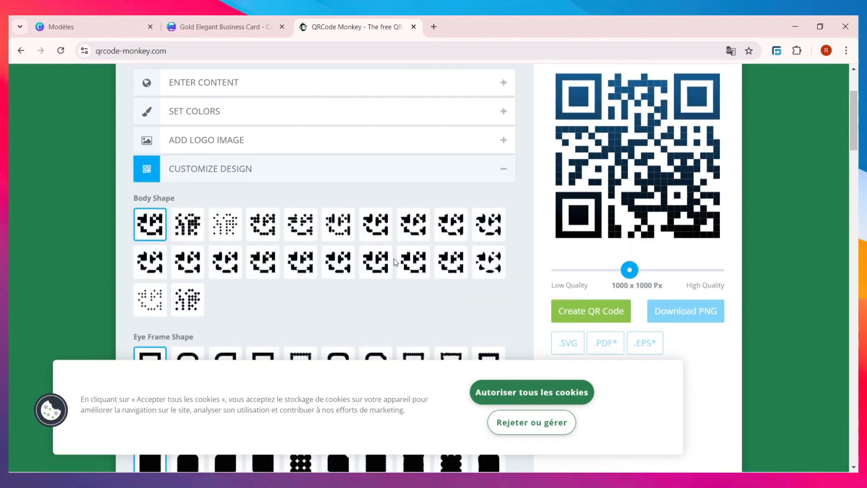
click(272, 245)
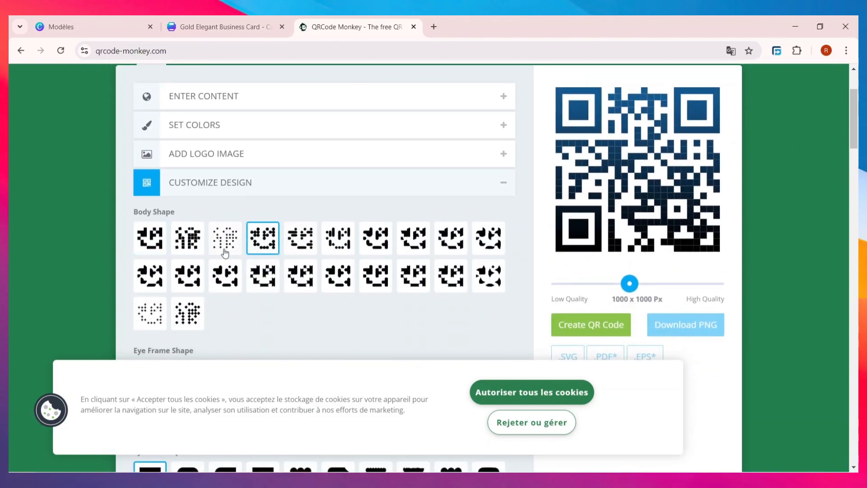
scroll(577, 305, up, 1)
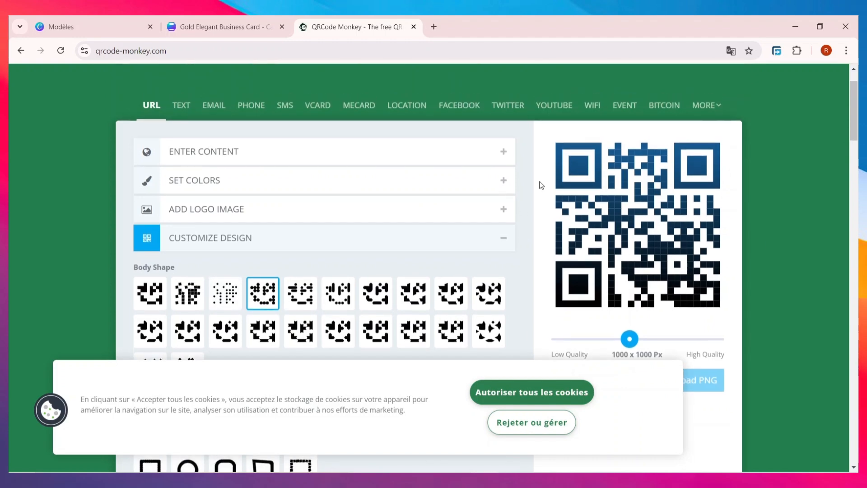
scroll(670, 193, down, 2)
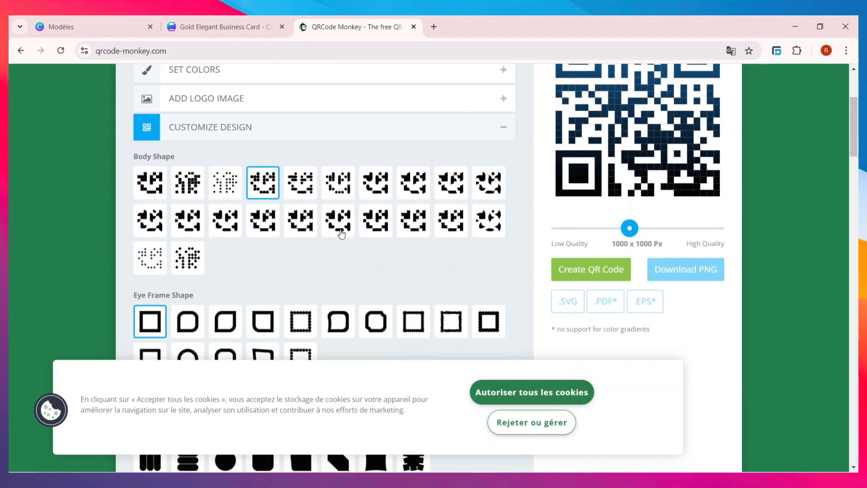
click(188, 332)
click(376, 293)
click(338, 293)
click(427, 195)
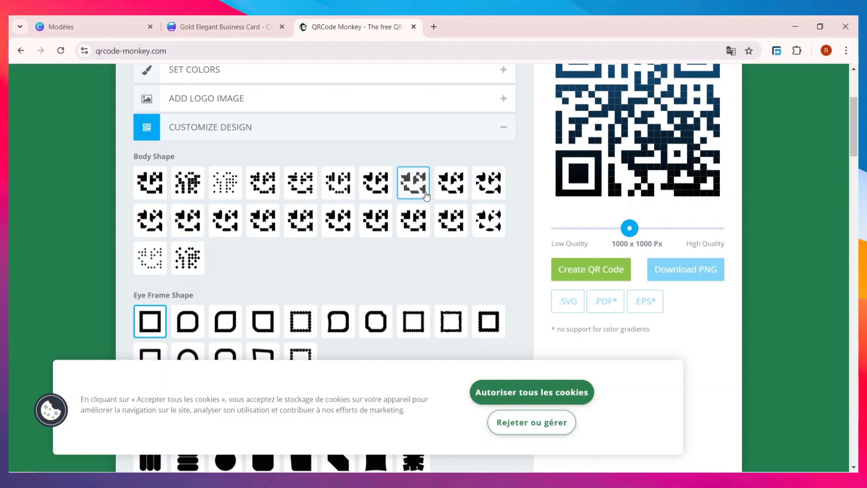
- Accept all cookies and choose the rounded second option as the QR code's eye frame shape
scroll(413, 217, down, 2)
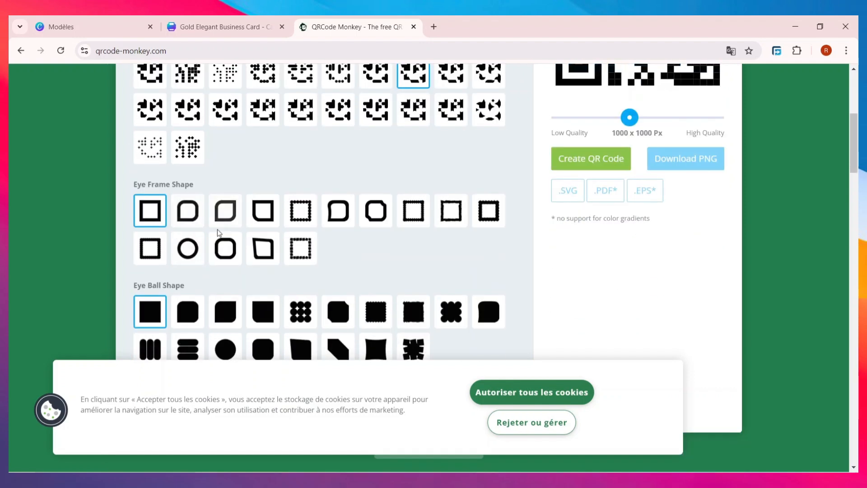
scroll(519, 260, up, 3)
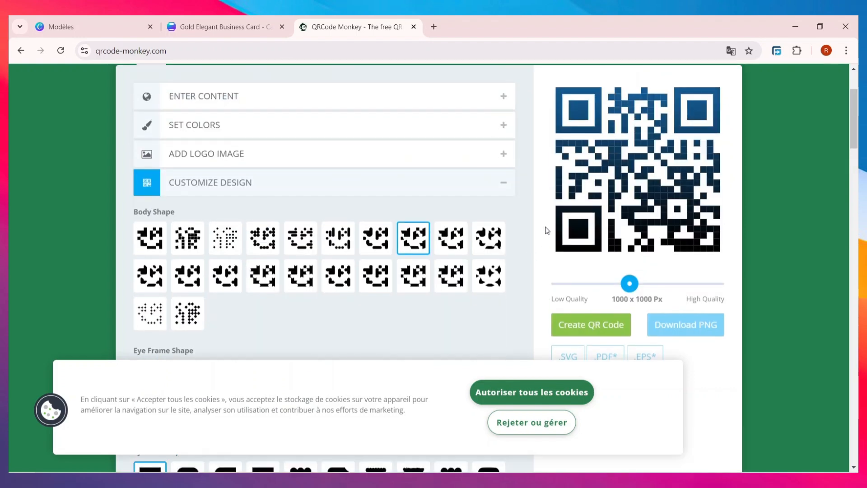
click(529, 392)
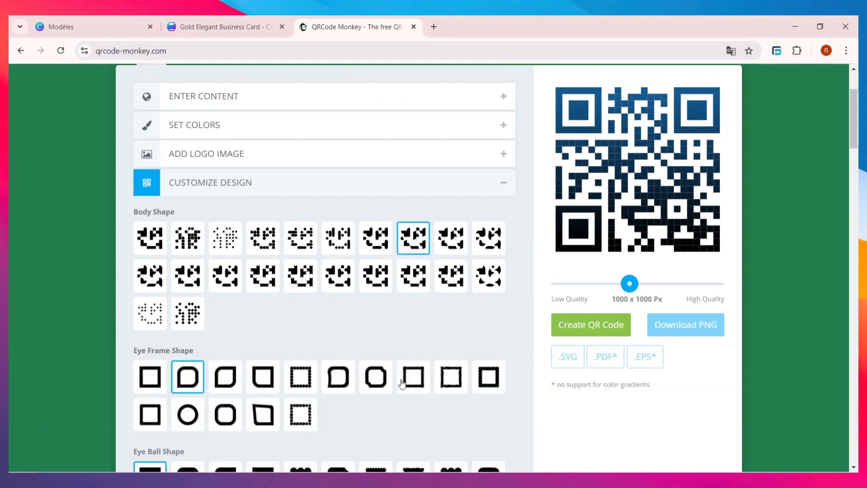
- Generate the customized QR code at 1000 x 1000 px and download it as a PNG
scroll(237, 385, down, 4)
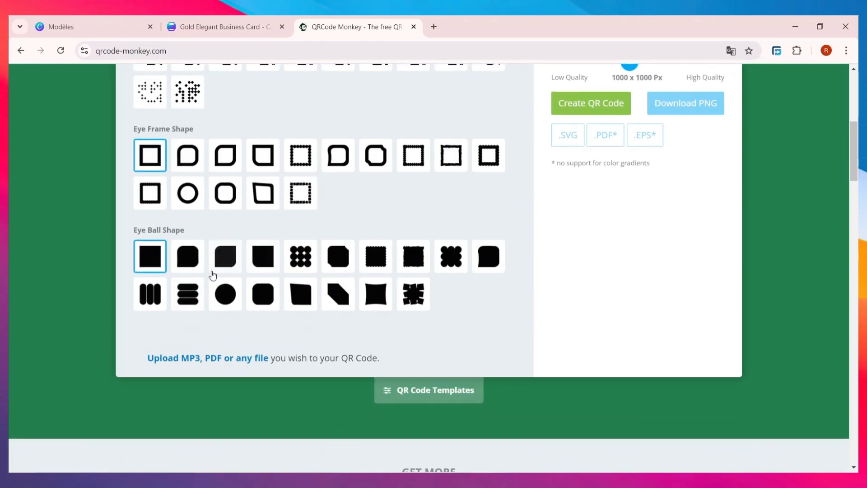
scroll(373, 312, up, 3)
scroll(383, 324, down, 2)
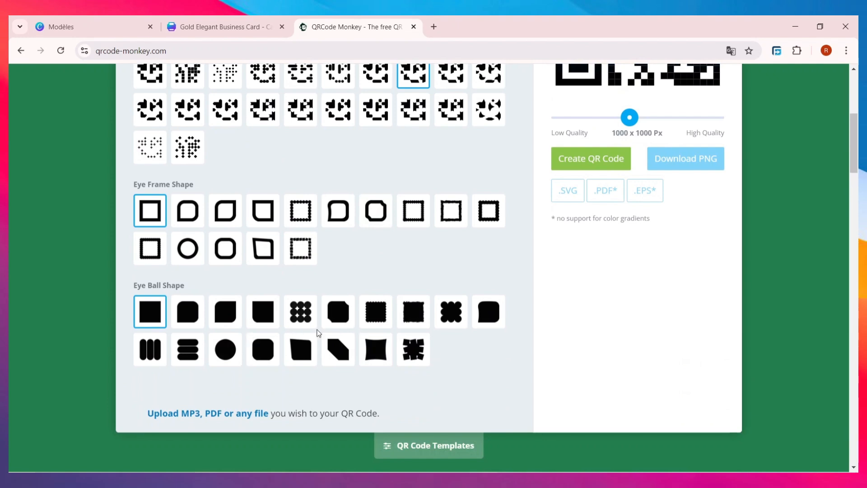
scroll(517, 271, up, 2)
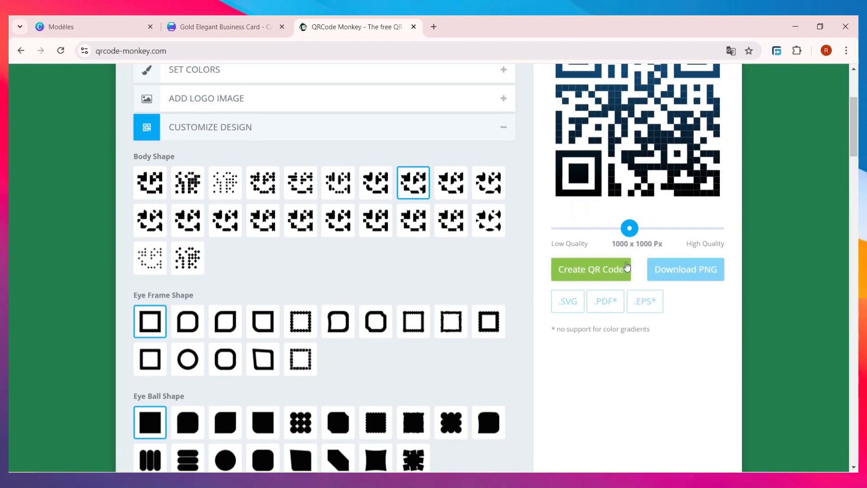
click(608, 271)
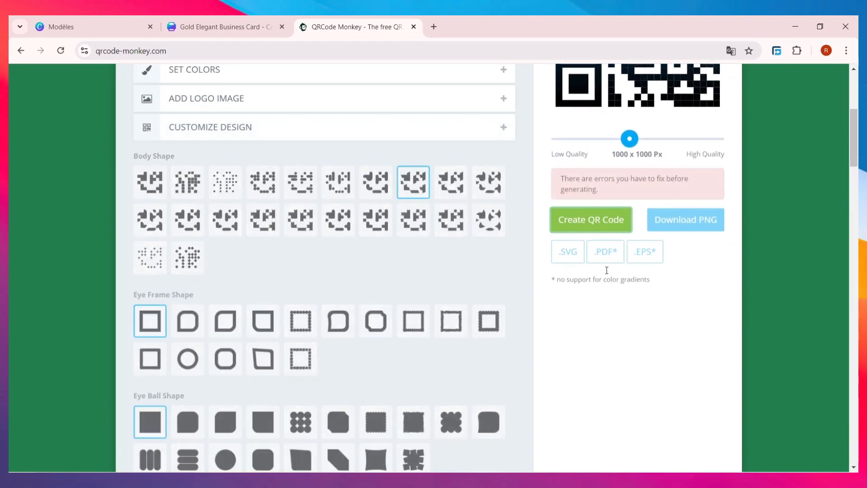
scroll(446, 391, up, 2)
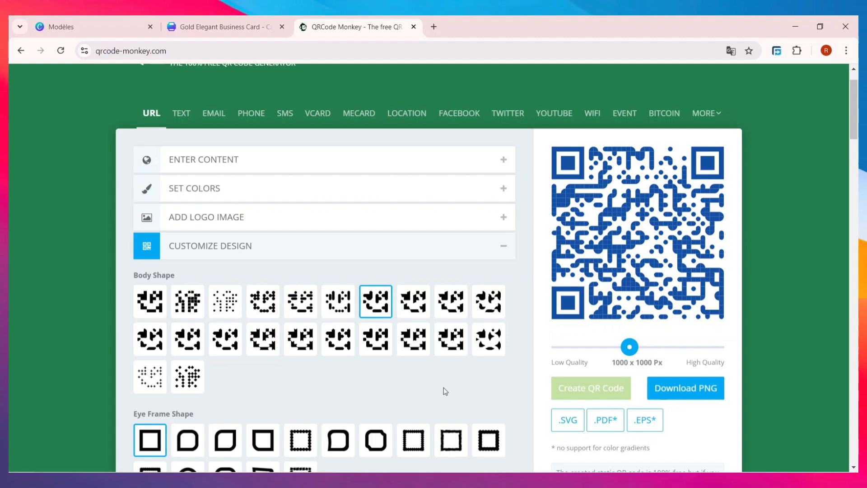
click(690, 397)
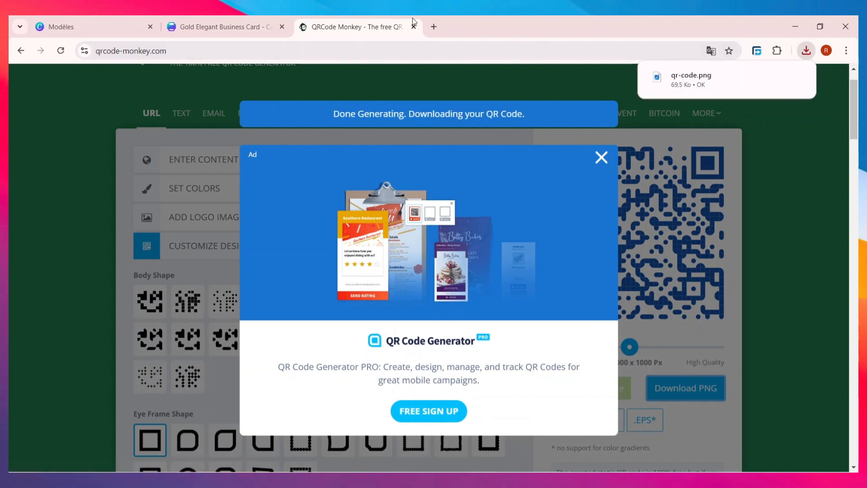
- Switch to the Gold Elegant Business Card design in Canva and upload the downloaded qr-code image
click(222, 27)
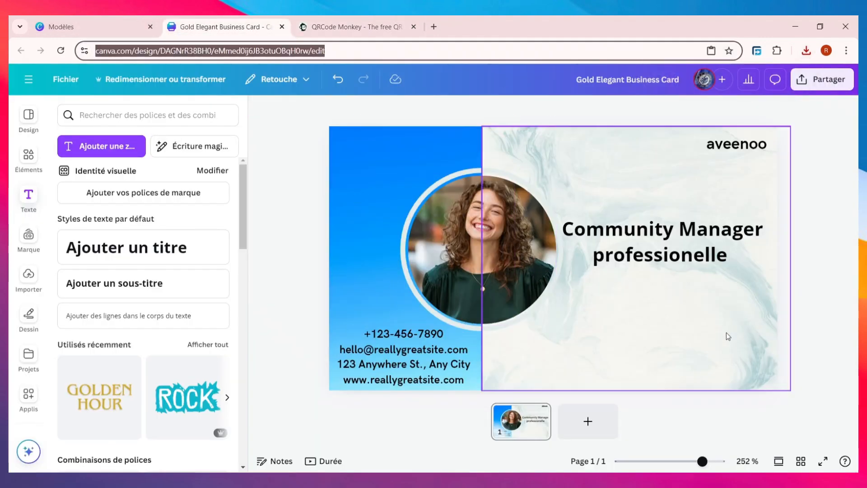
click(305, 229)
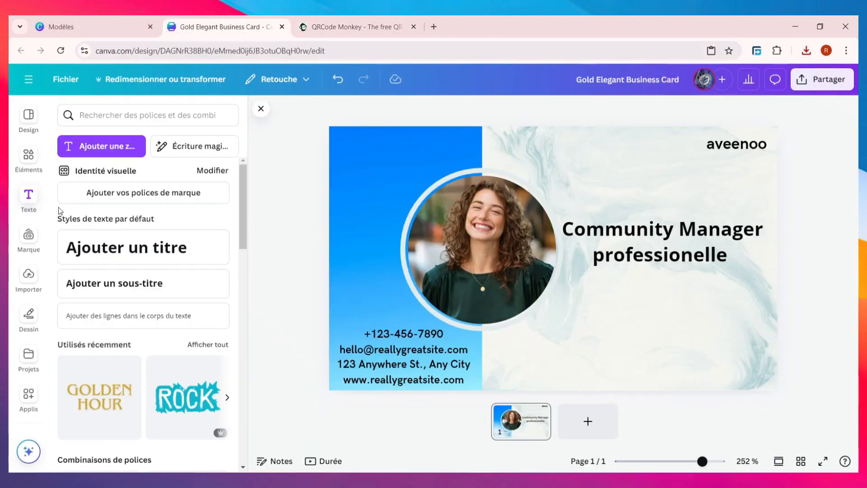
click(28, 276)
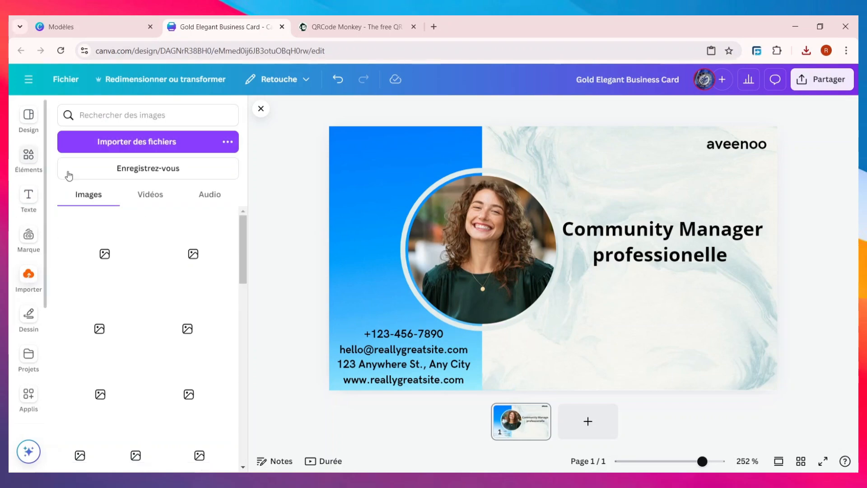
click(149, 150)
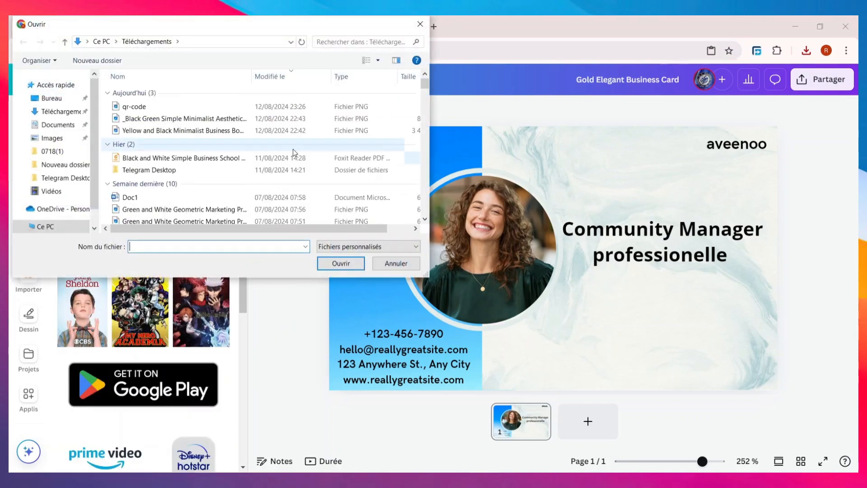
double_click(221, 109)
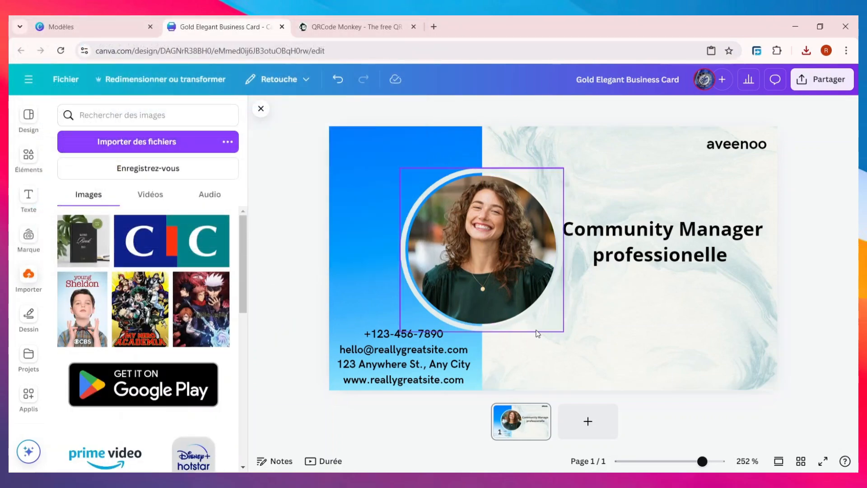
- Place the uploaded QR code on the business card and shrink it to fit the lower-right corner beneath the job title
drag(113, 253, 739, 304)
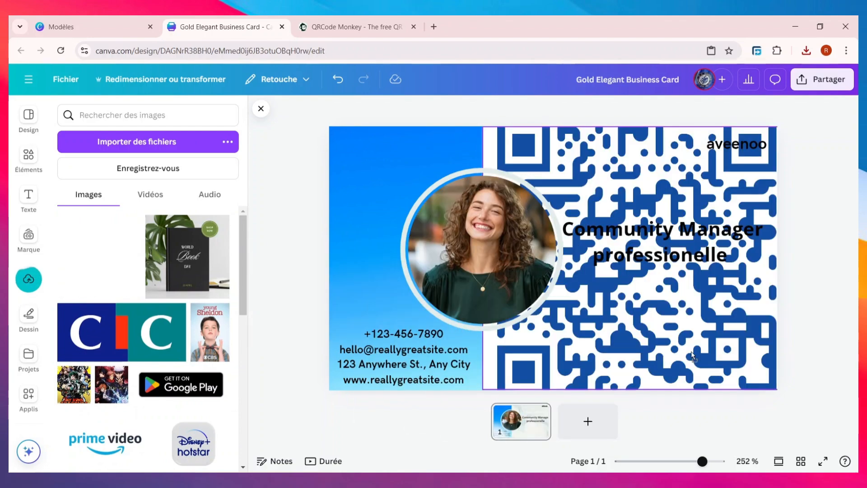
drag(694, 357, 703, 425)
drag(644, 379, 645, 297)
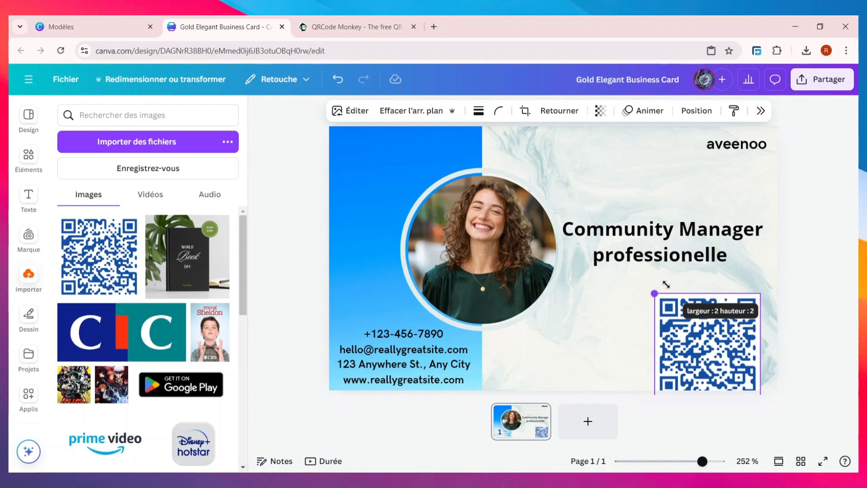
drag(655, 292, 700, 295)
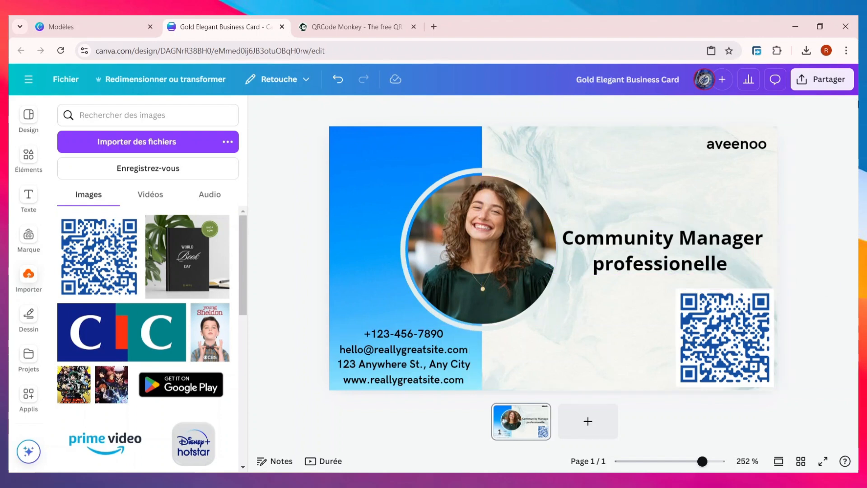
- Open the download settings for the business card design
click(833, 79)
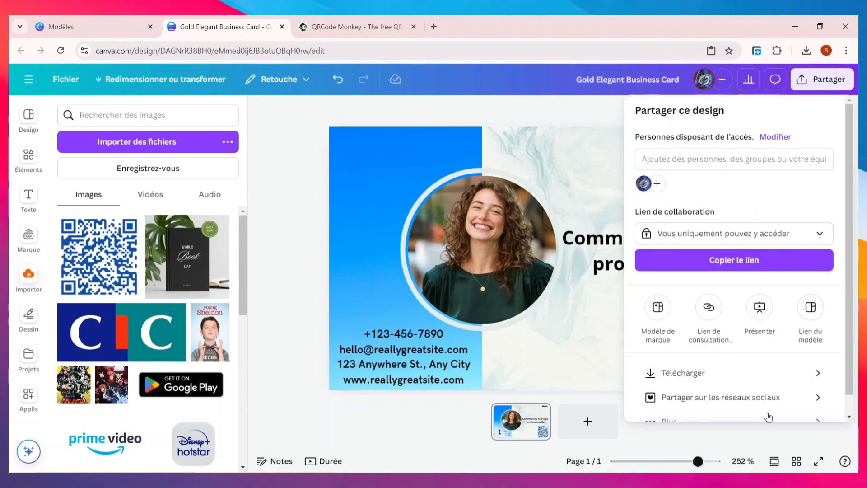
click(711, 373)
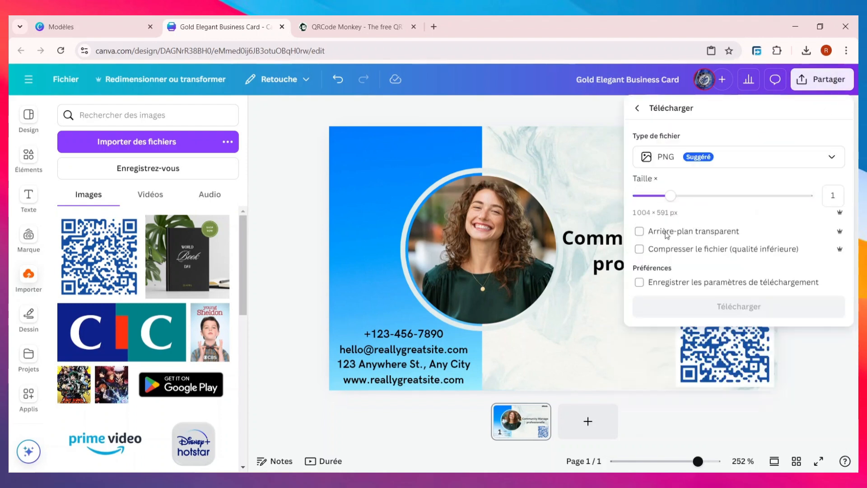